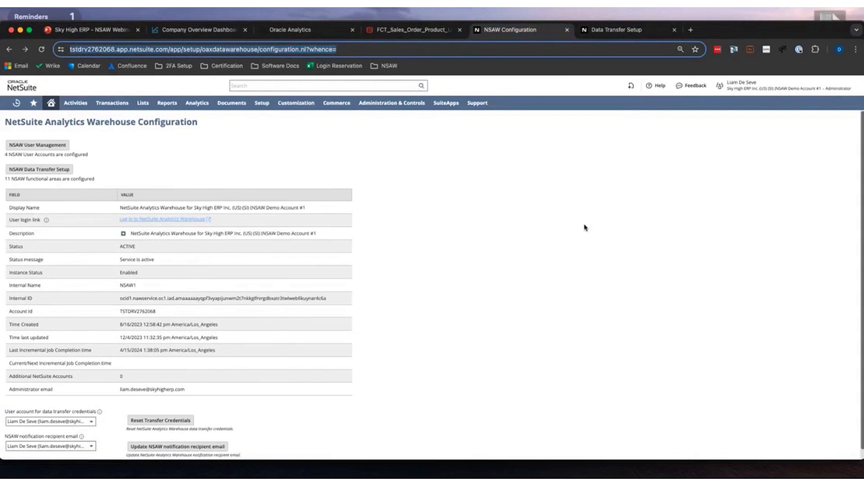
Review the warehouse configuration page, then the Data Transfer Setup page's subsidiary choices and automatic data transfer time.
scroll(459, 313, "down", 1)
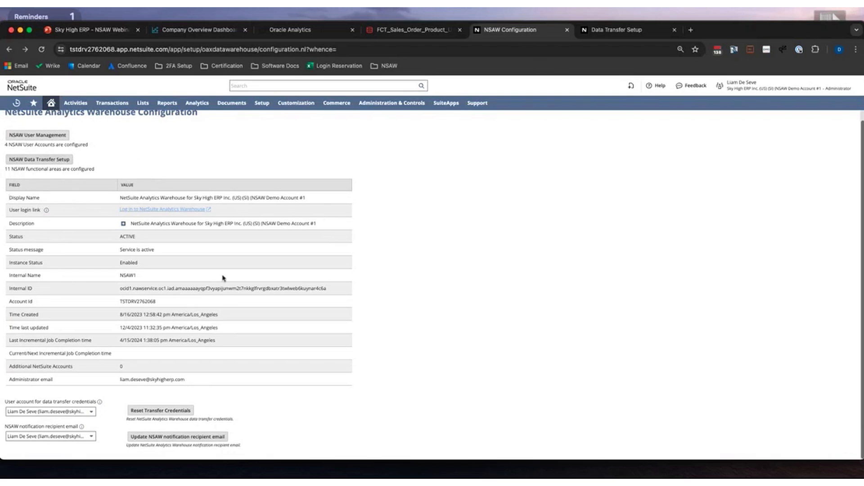
left_click(617, 30)
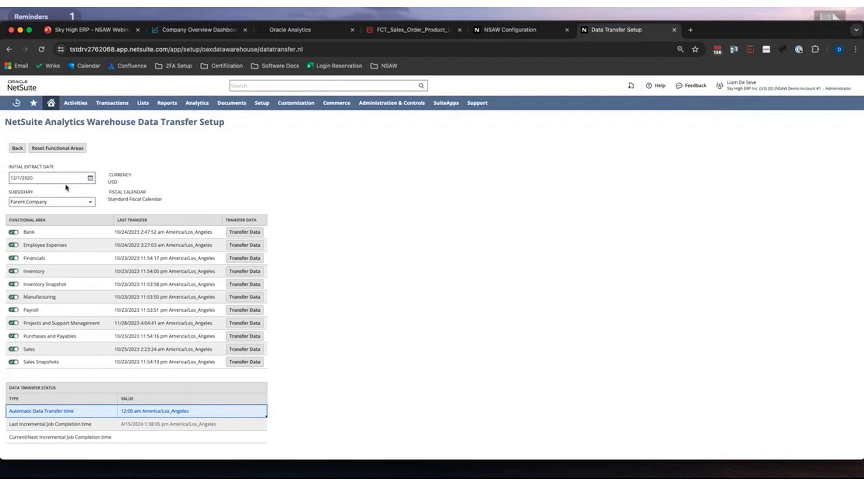
left_click(83, 205)
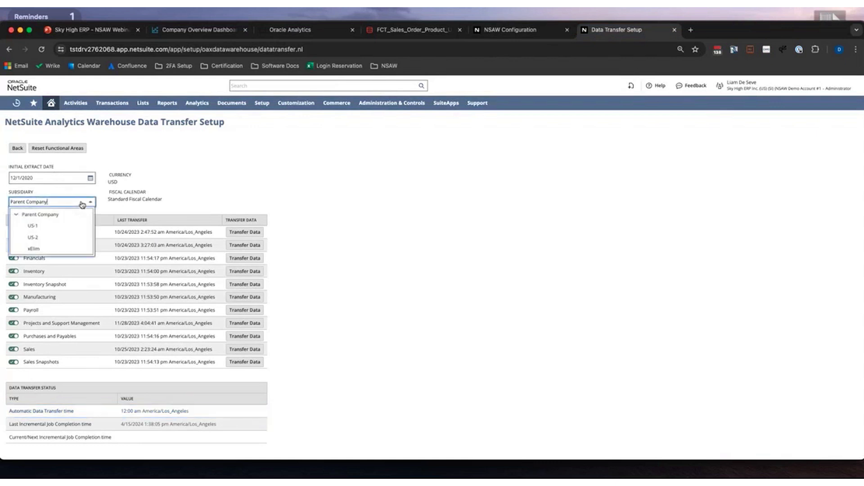
left_click(357, 180)
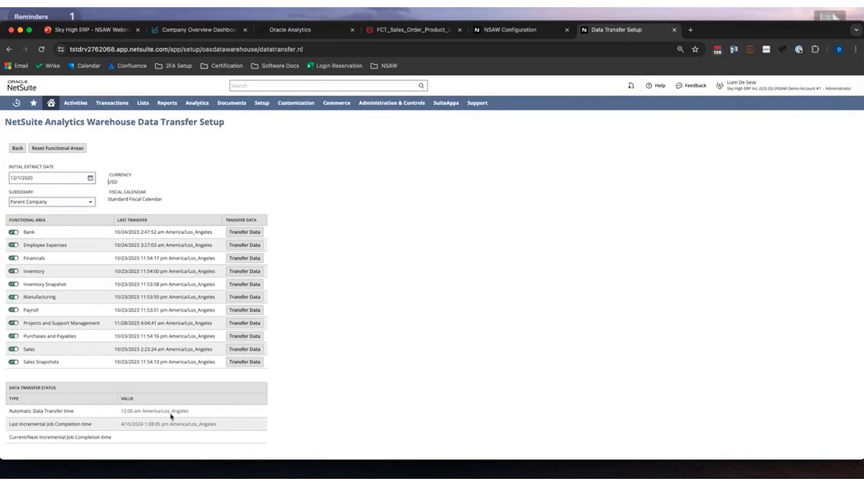
left_click_drag(116, 416, 227, 412)
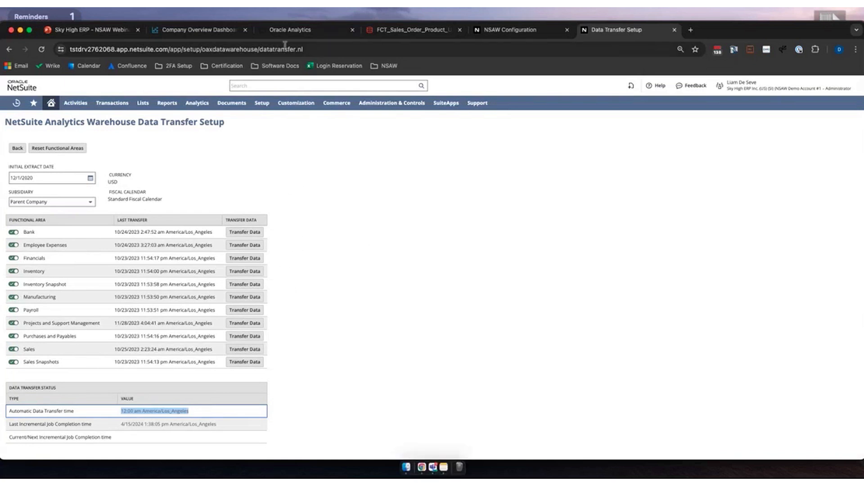
Switch to the Oracle Analytics home page and look over the sections of its navigation menu.
left_click(301, 35)
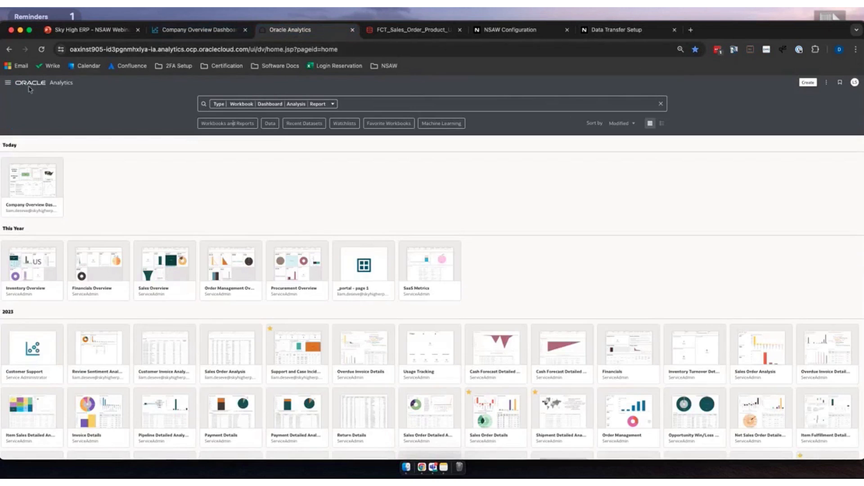
left_click(7, 82)
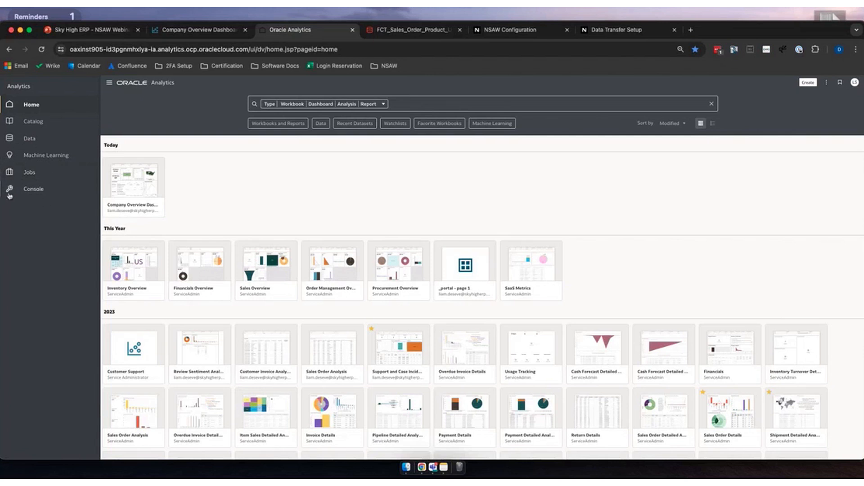
left_click(402, 158)
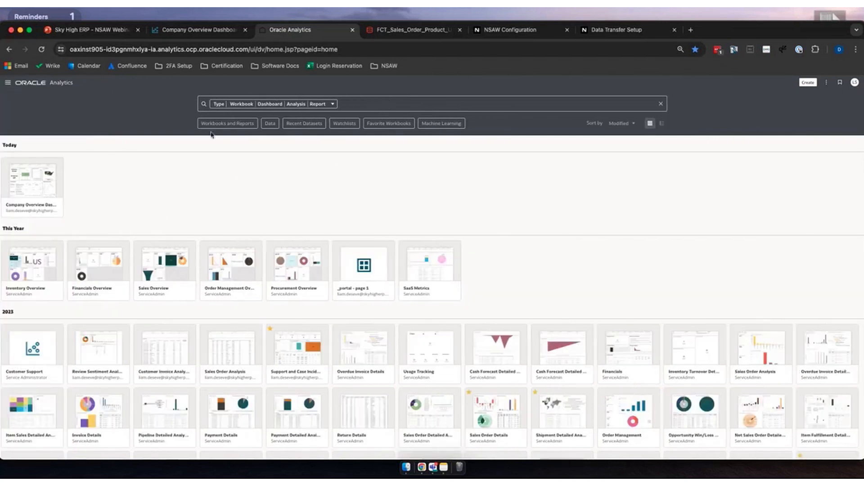
left_click(9, 83)
left_click(310, 169)
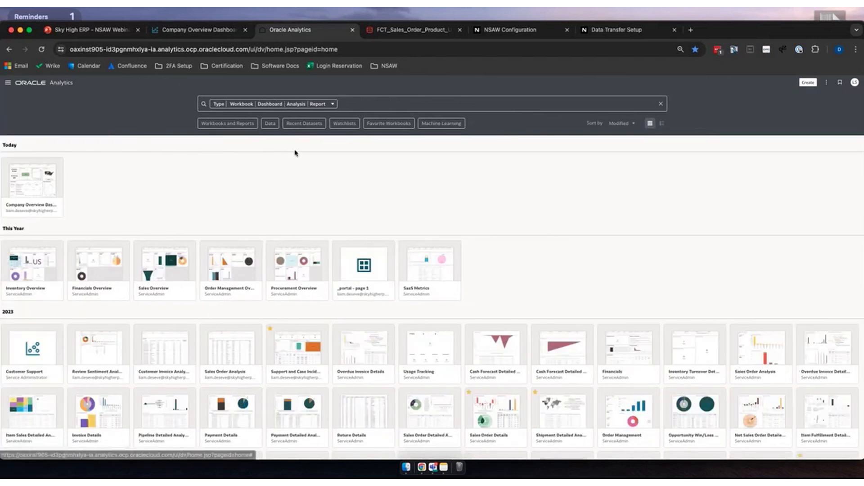
Clear the type filter on the home page search and apply the Workbooks and Reports filter.
left_click(333, 104)
left_click(500, 169)
left_click(661, 104)
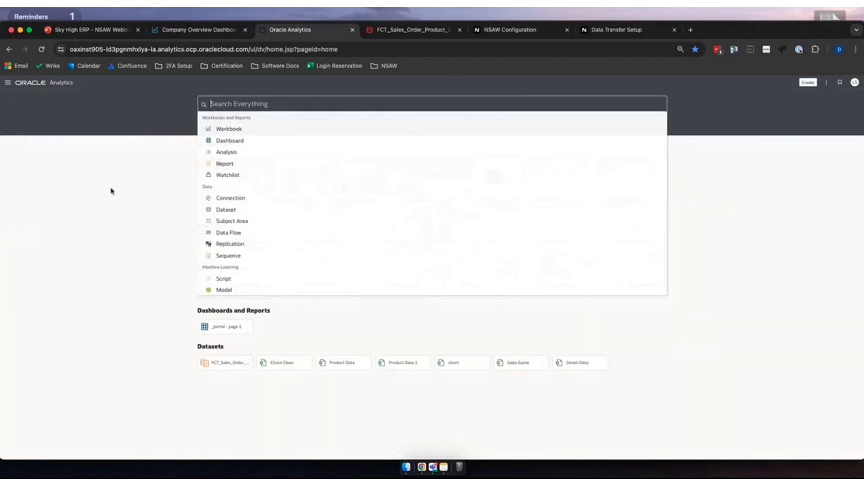
left_click(227, 124)
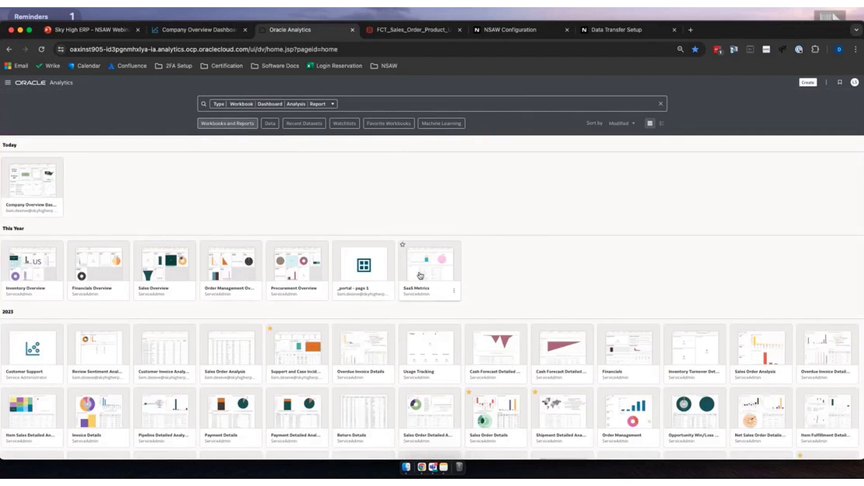
Look through the list of available workbooks and reports on the home page.
scroll(427, 273, "down", 2)
scroll(97, 255, "down", 4)
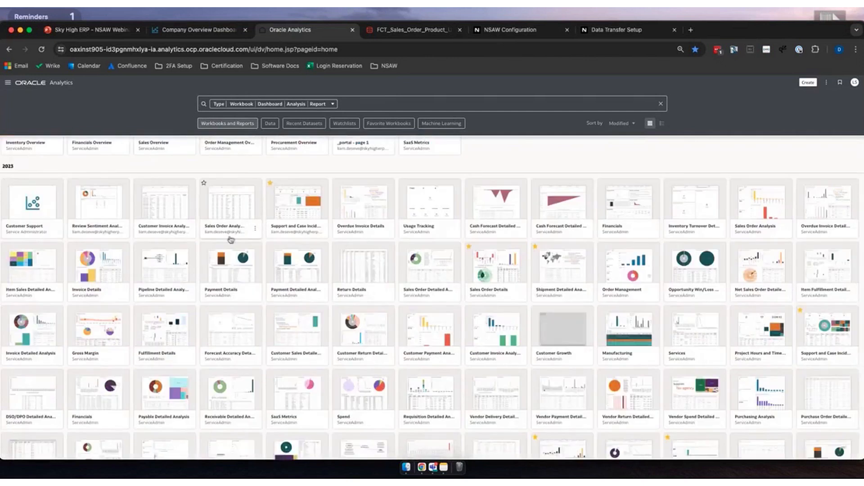
scroll(717, 319, "down", 2)
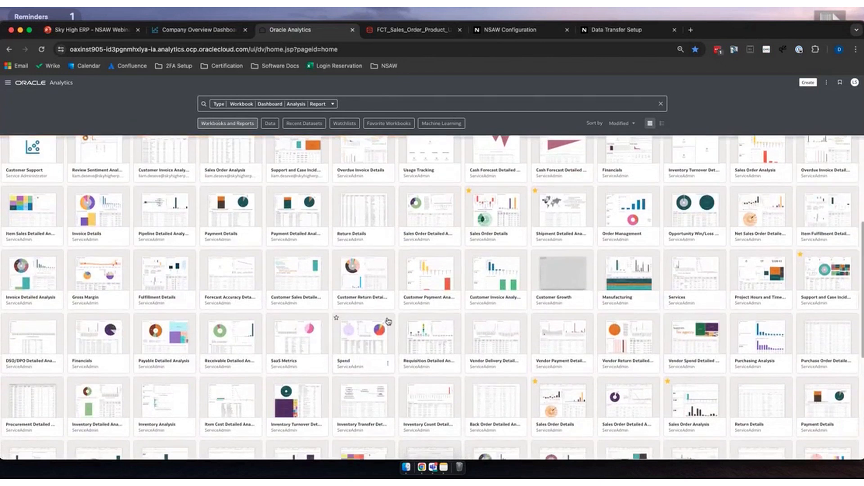
scroll(375, 334, "up", 3)
scroll(375, 335, "down", 2)
scroll(375, 335, "down", 8)
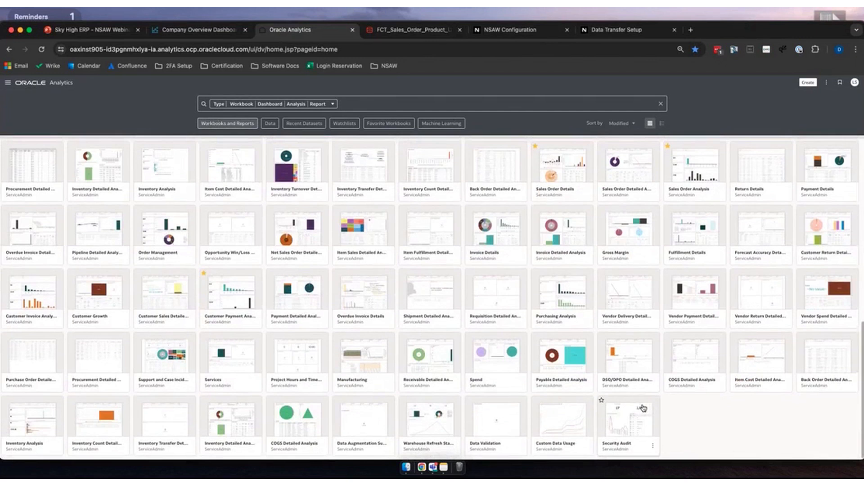
scroll(537, 302, "up", 2)
scroll(537, 302, "up", 4)
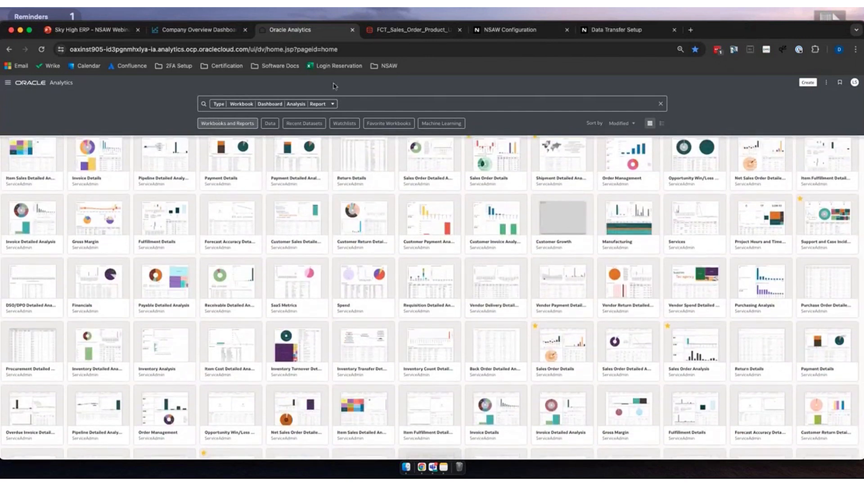
Switch to the Company Overview Dashboard, view its Revenue VS Sales page and return to the Financials page.
left_click(195, 31)
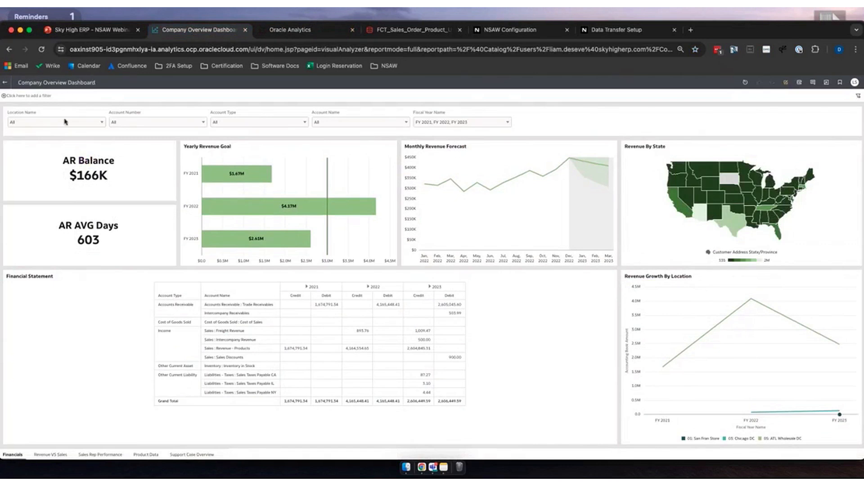
left_click(57, 457)
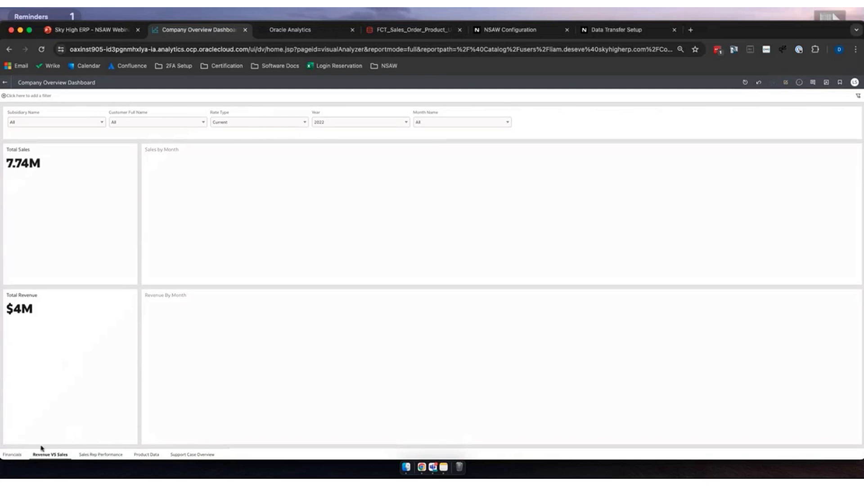
left_click(14, 458)
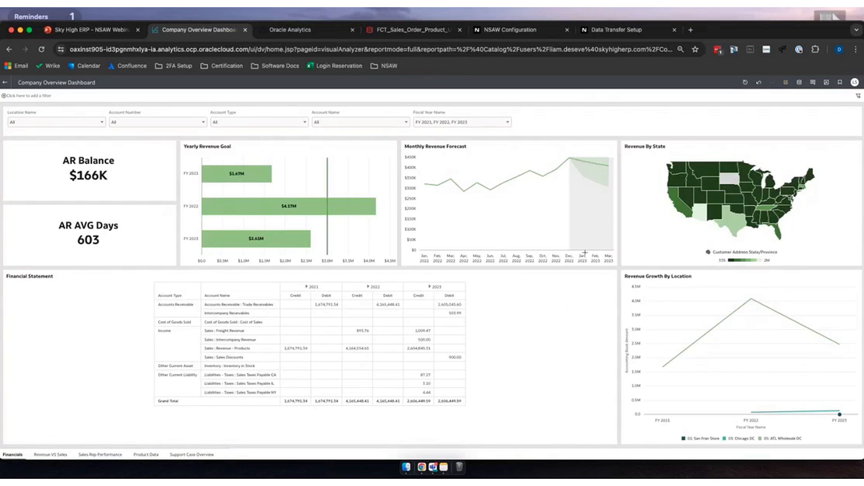
Filter the Financials page to FY 2022 only by removing the other fiscal years from Fiscal Year Name.
left_click(480, 124)
left_click(507, 169)
left_click(511, 183)
left_click(575, 122)
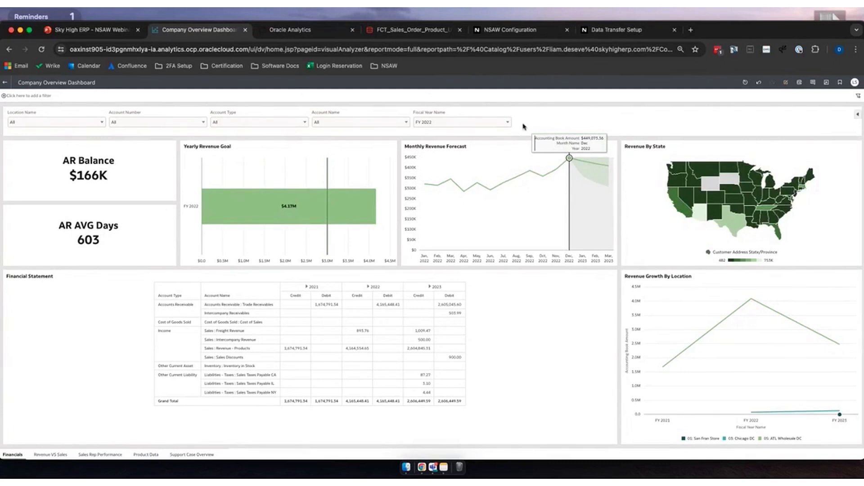
Browse the data fields available for adding a dashboard filter, without adding one.
left_click(5, 96)
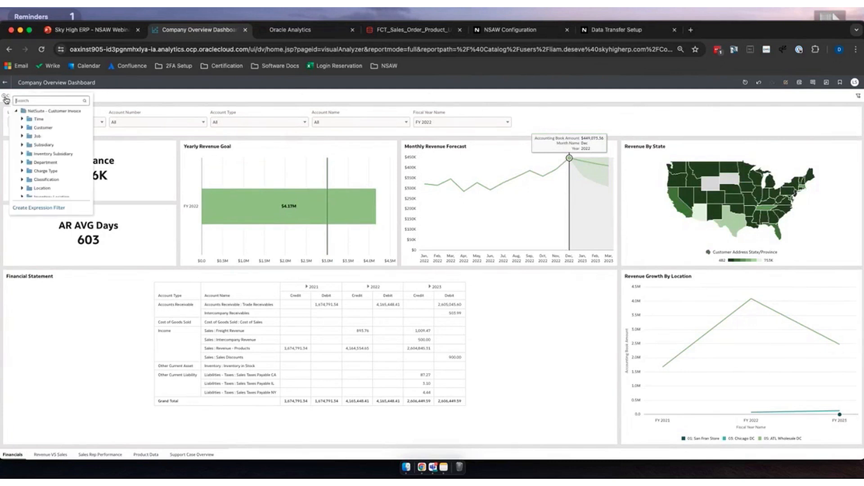
scroll(36, 140, "down", 2)
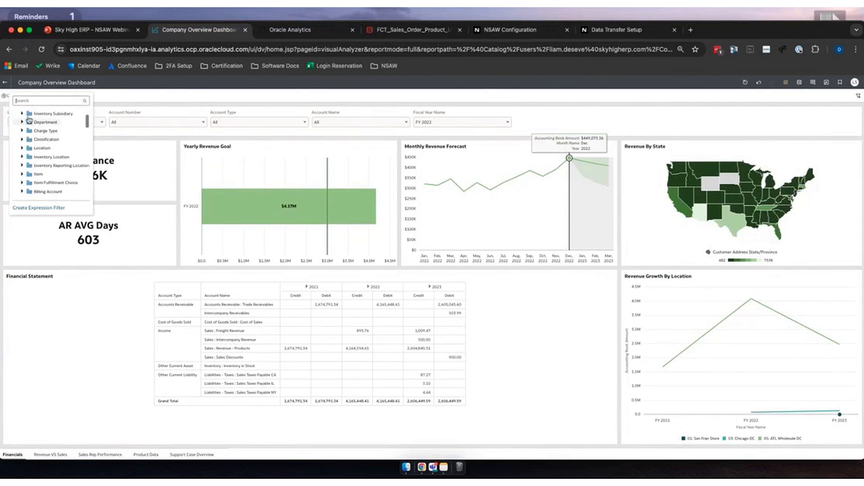
left_click(310, 103)
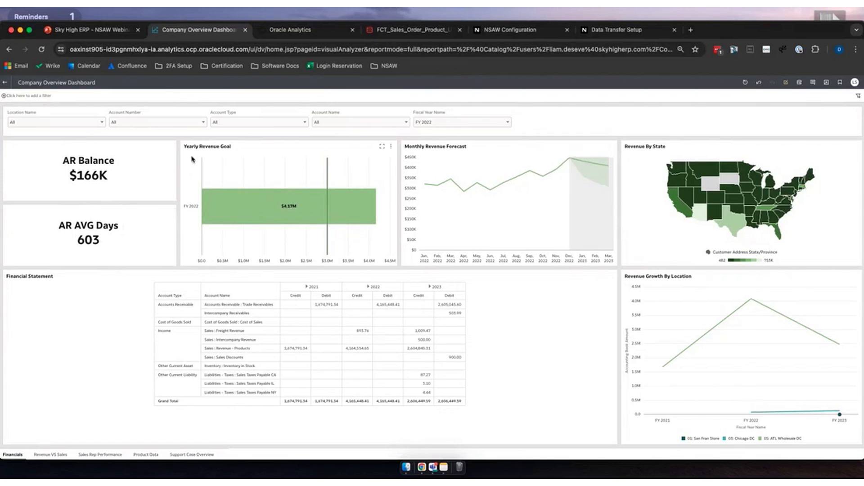
Enlarge the Yearly Revenue Goal chart and examine its goal line and the options for the FY 2022 bar.
left_click(382, 148)
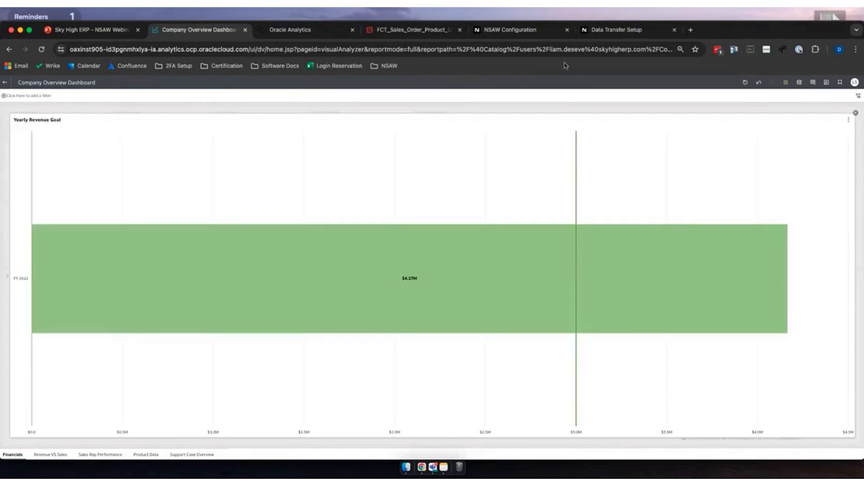
left_click_drag(601, 418, 561, 67)
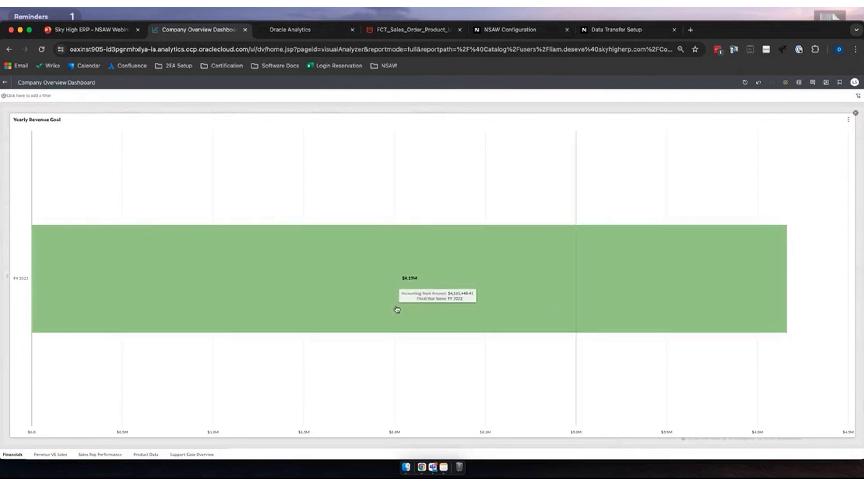
right_click(254, 258)
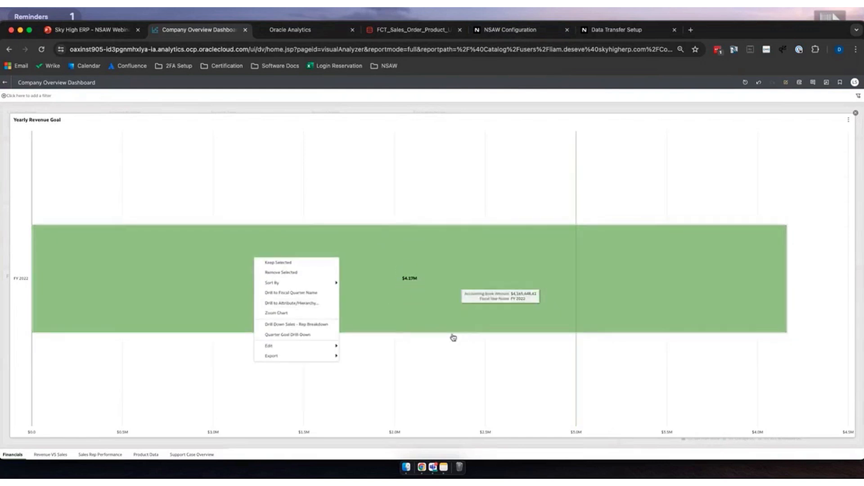
left_click(441, 372)
Open the Quarter Goal Drill-Down for the FY 2022 bar and undo it to return to the Financials page.
right_click(317, 240)
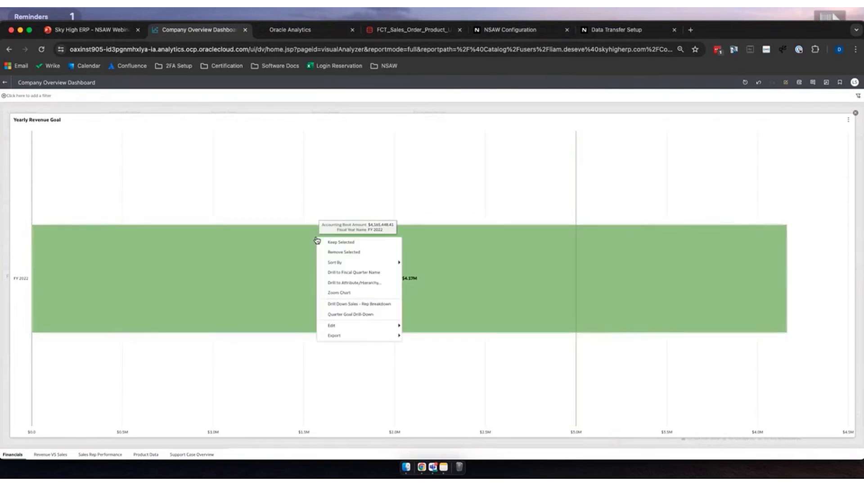
mouse_move(349, 268)
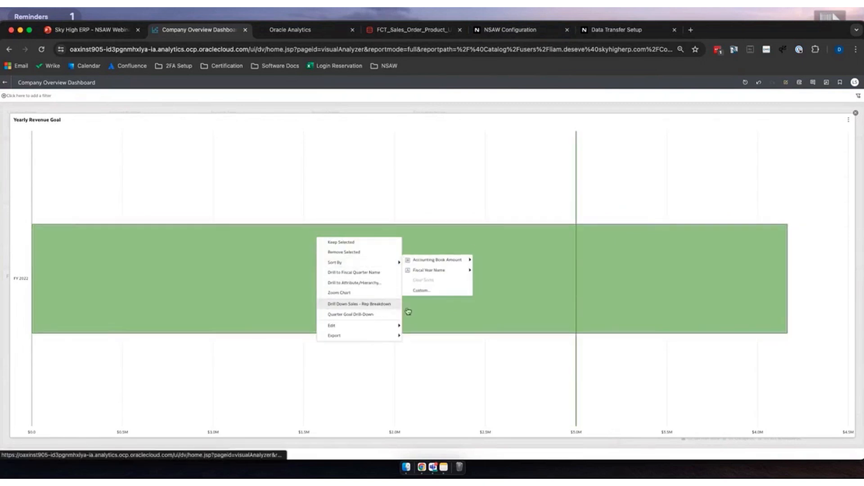
left_click(353, 314)
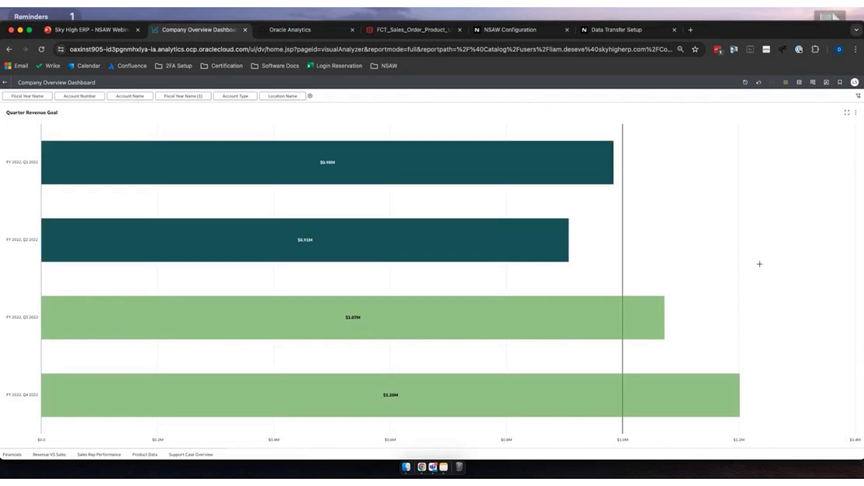
key("super+z")
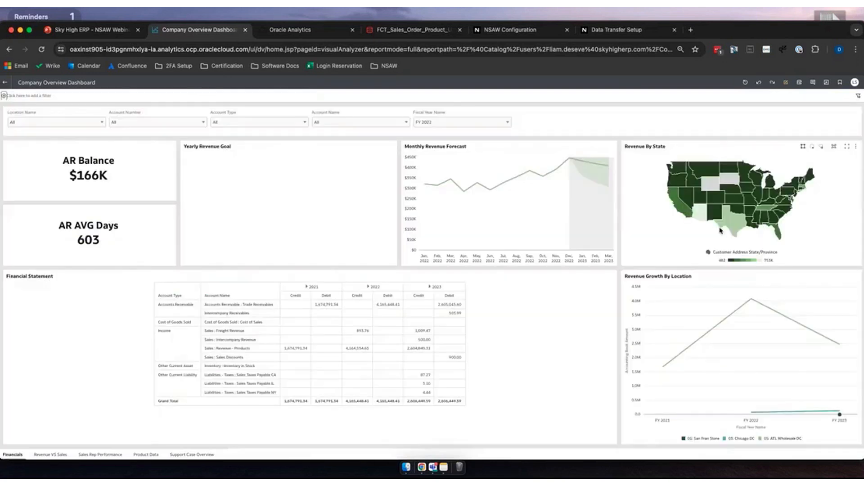
key("super+z")
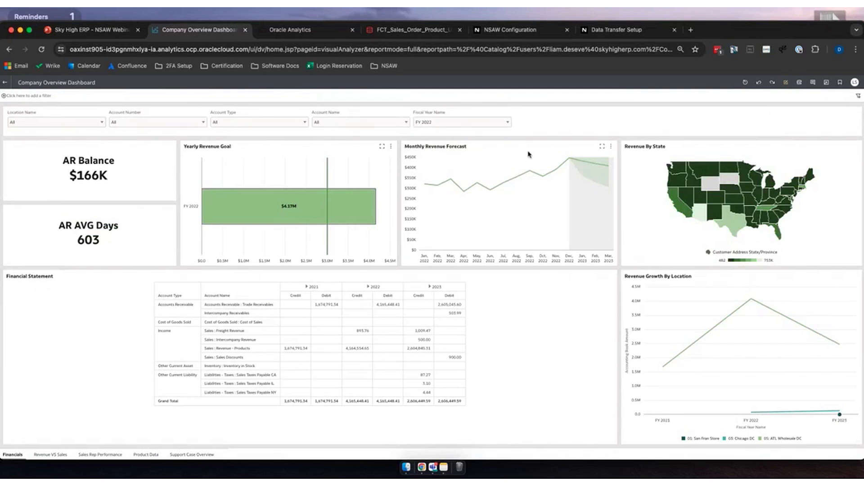
Open the dashboard for editing and display the forecast statistics settings of the Monthly Revenue Forecast chart.
mouse_move(601, 162)
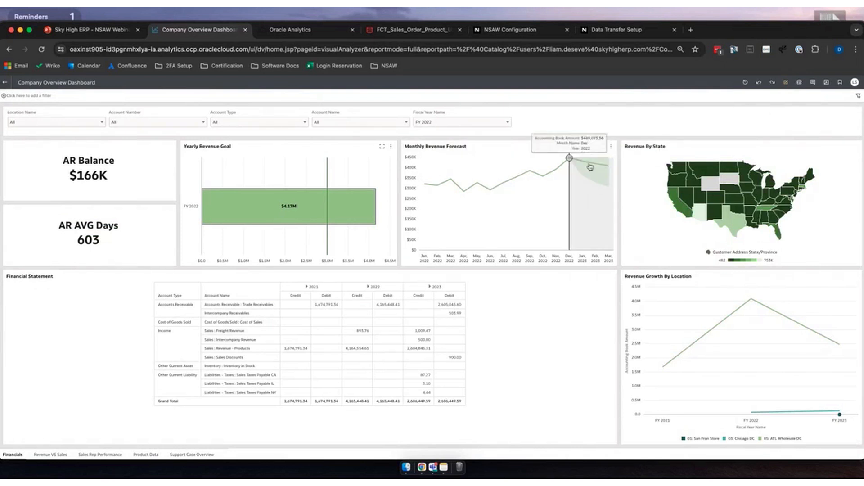
left_click(787, 82)
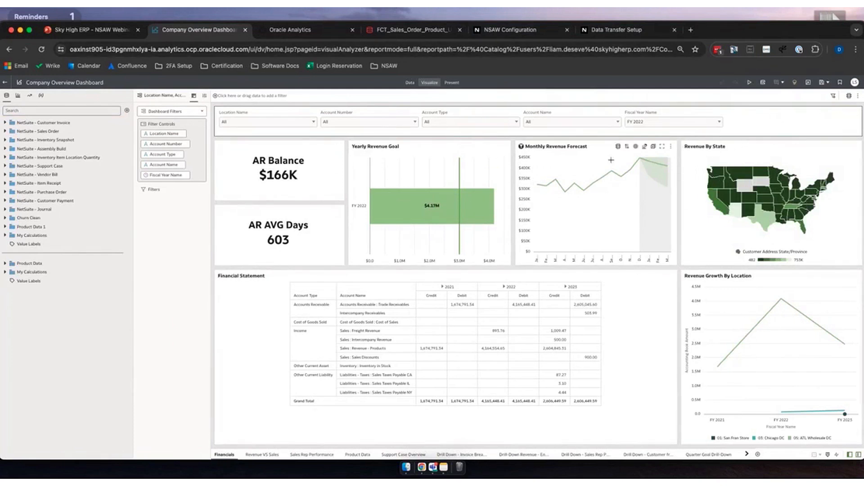
left_click(595, 146)
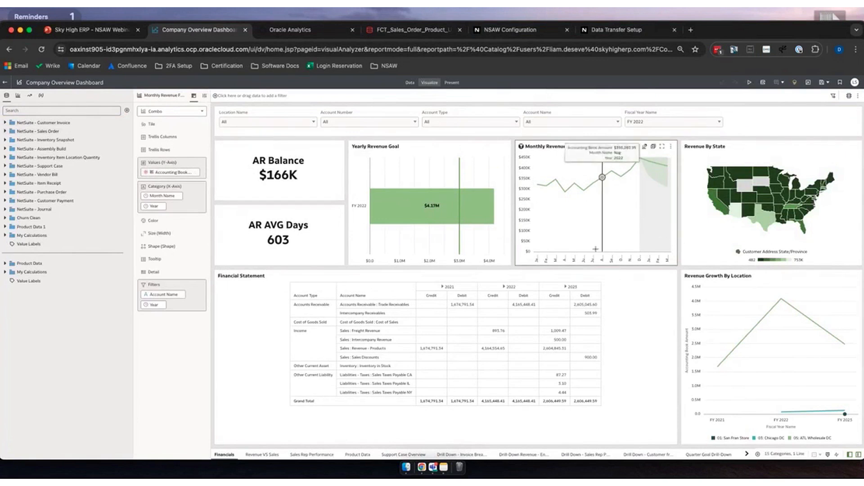
left_click(204, 96)
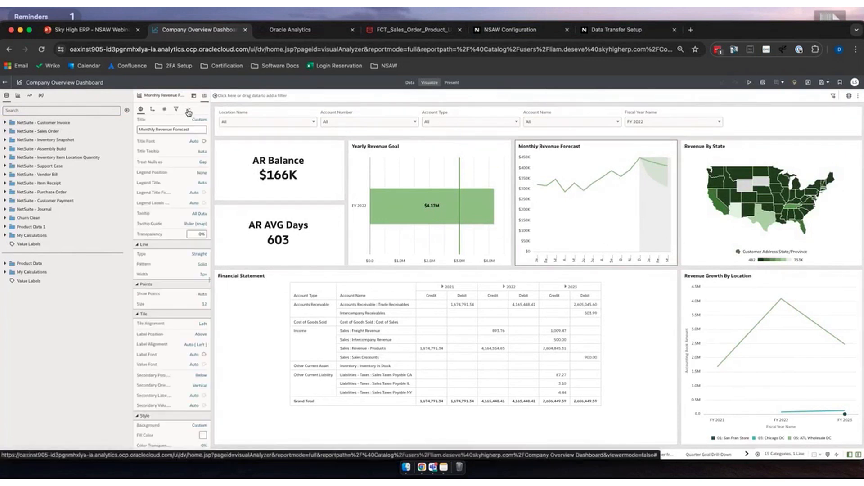
left_click(188, 109)
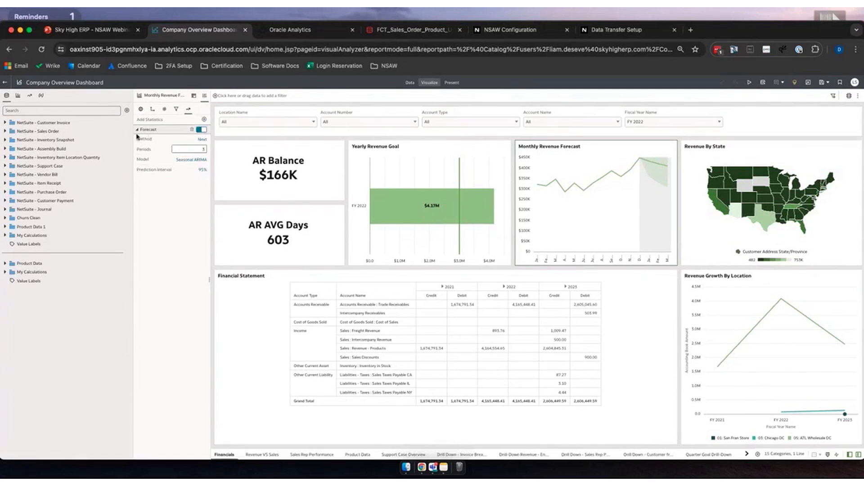
Check the method, period and model settings of the Monthly Revenue Forecast and narrow the data pane.
left_click(203, 140)
left_click(185, 151)
left_click(193, 163)
left_click(169, 244)
left_click_drag(131, 208, 99, 208)
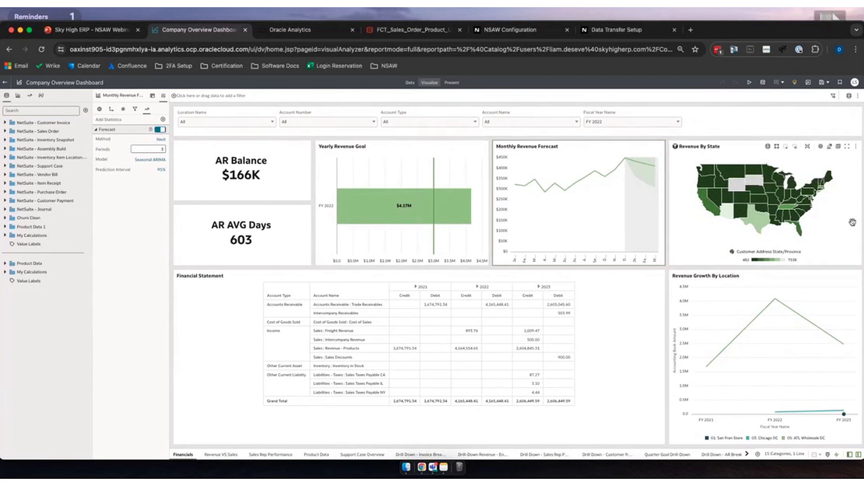
Enlarge the Financial Statement table and expand its 2021 column down to the months of 2021 Q 3.
left_click(637, 311)
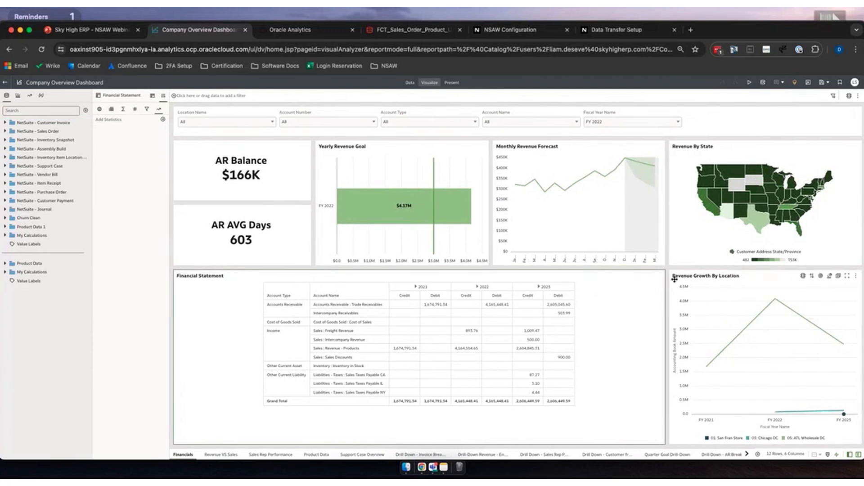
left_click(650, 276)
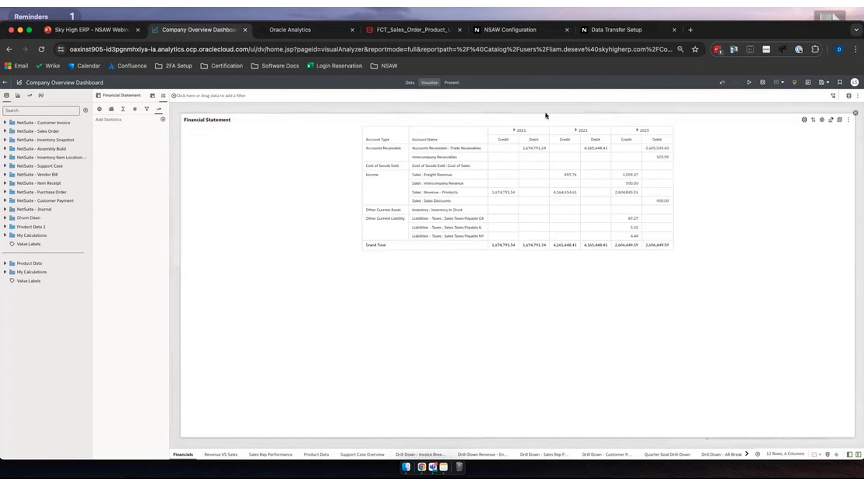
left_click(514, 131)
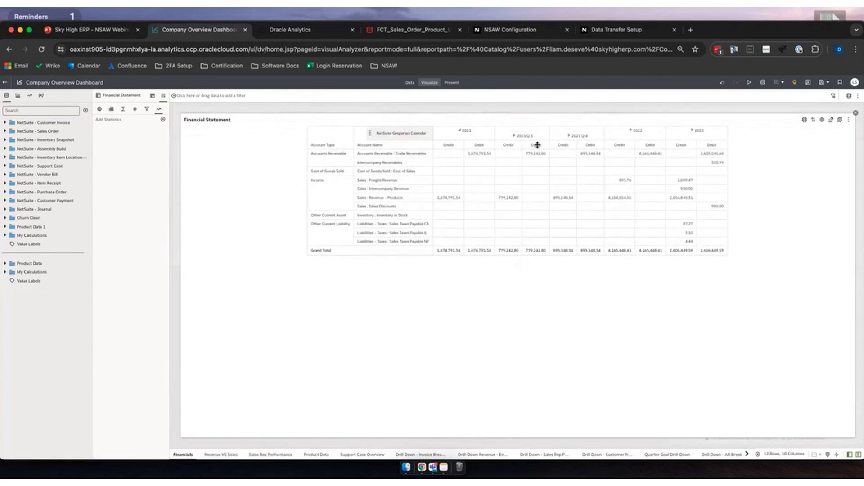
left_click(514, 136)
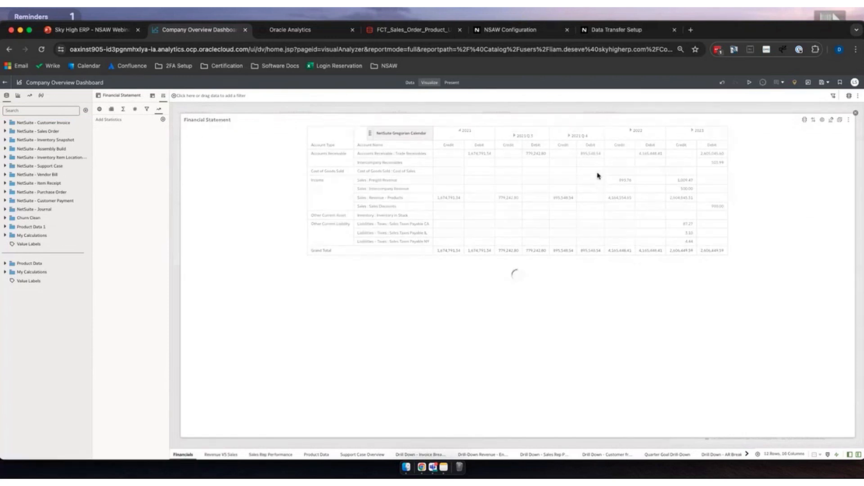
Collapse 2021 Q 3 and the 2021 column in the Financial Statement table.
left_click(434, 137)
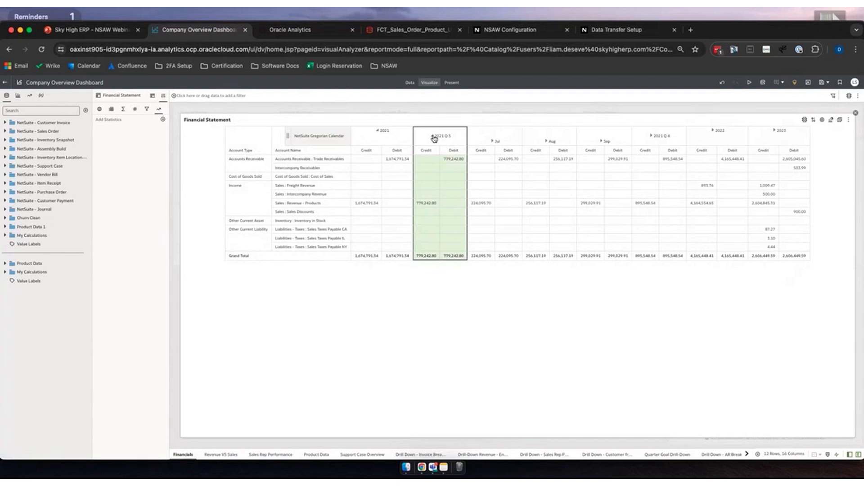
left_click(434, 137)
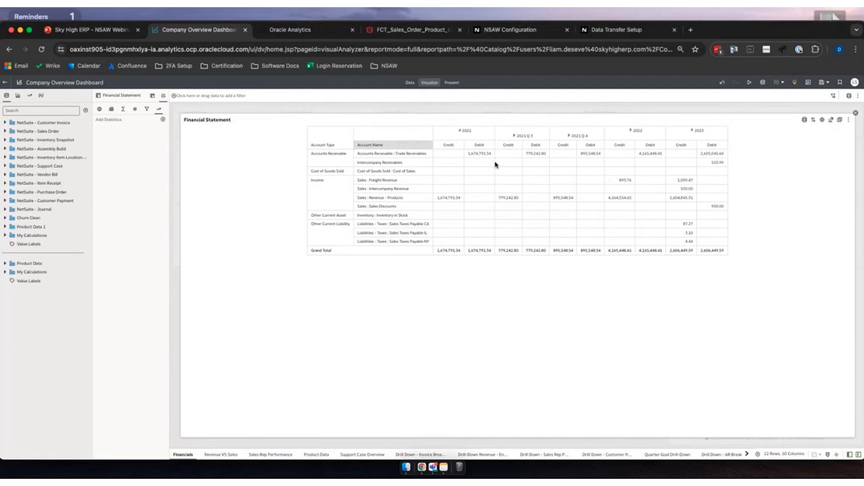
left_click(460, 131)
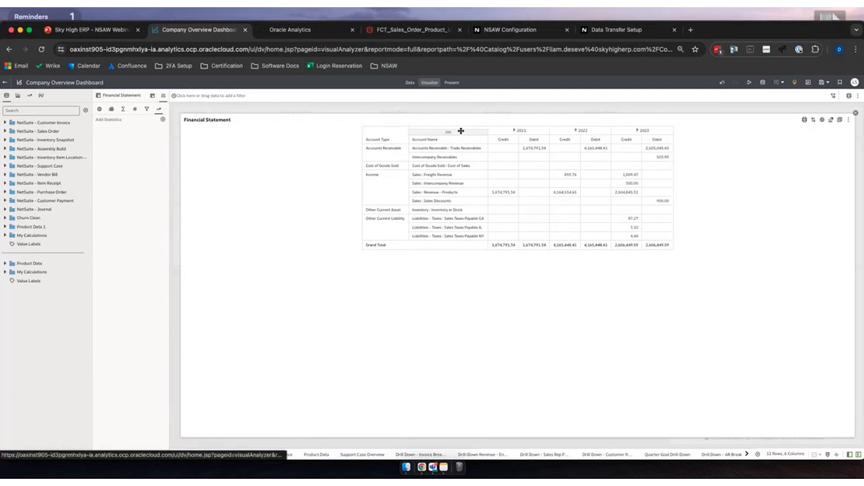
Run the Income Sheet Drill-Down on the 2022 Trade Receivables debit and view the first A+ Investments invoice in NetSuite.
right_click(598, 150)
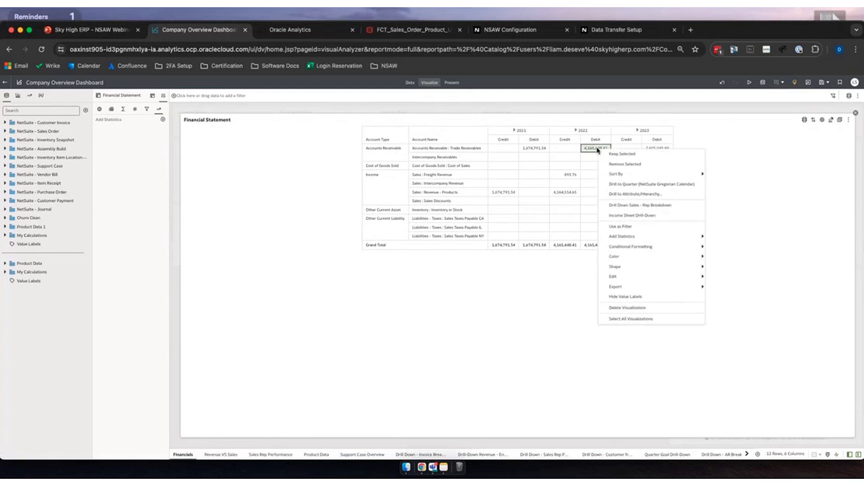
left_click(633, 218)
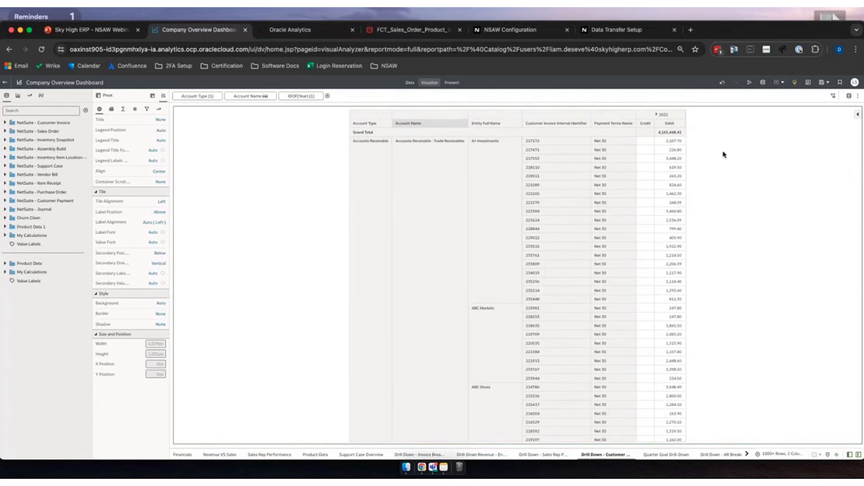
right_click(674, 144)
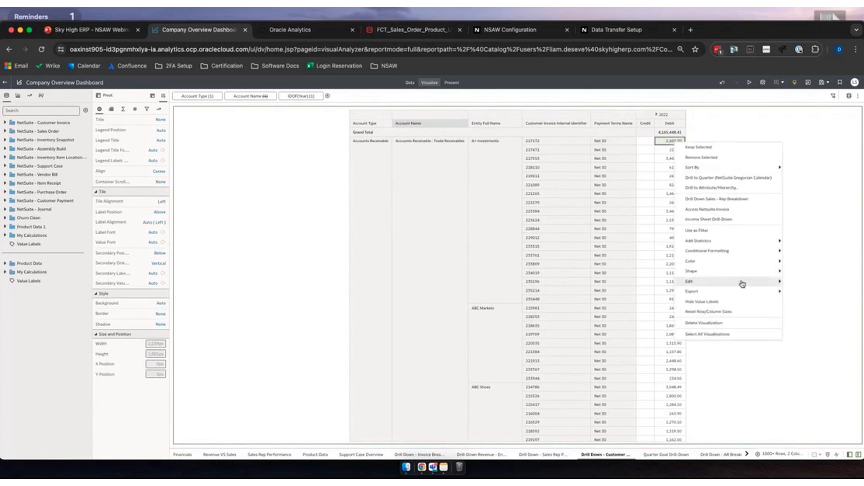
left_click(722, 210)
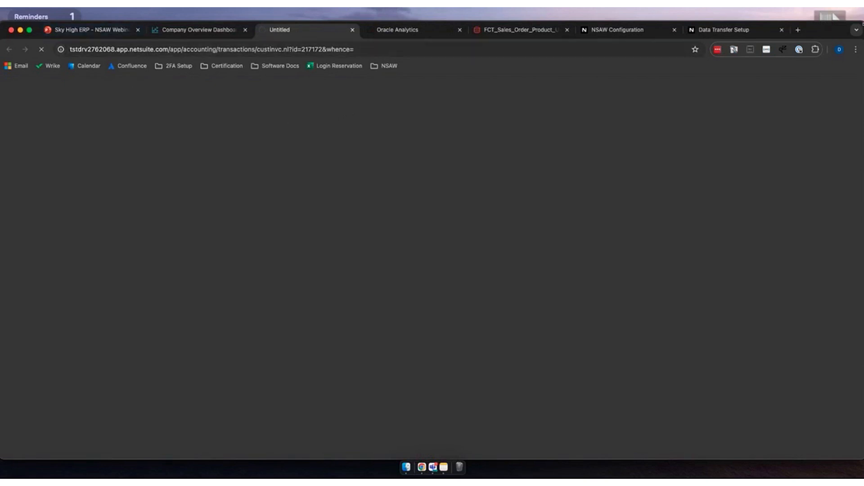
left_click(193, 30)
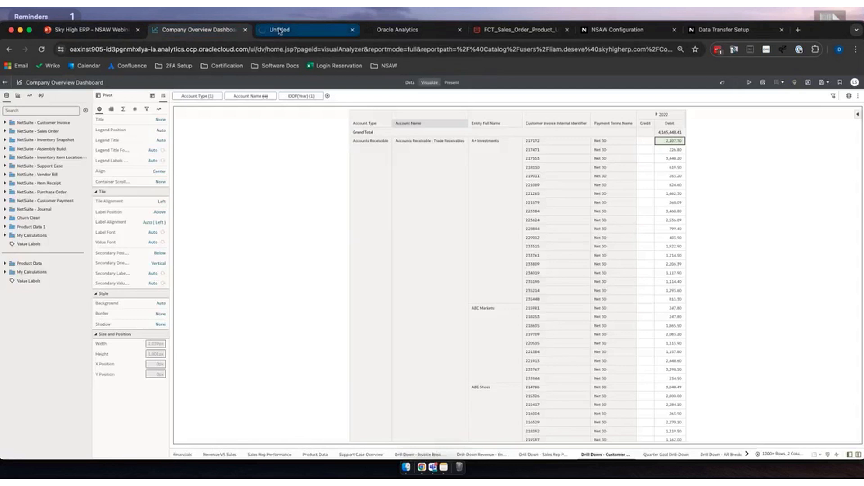
left_click(280, 31)
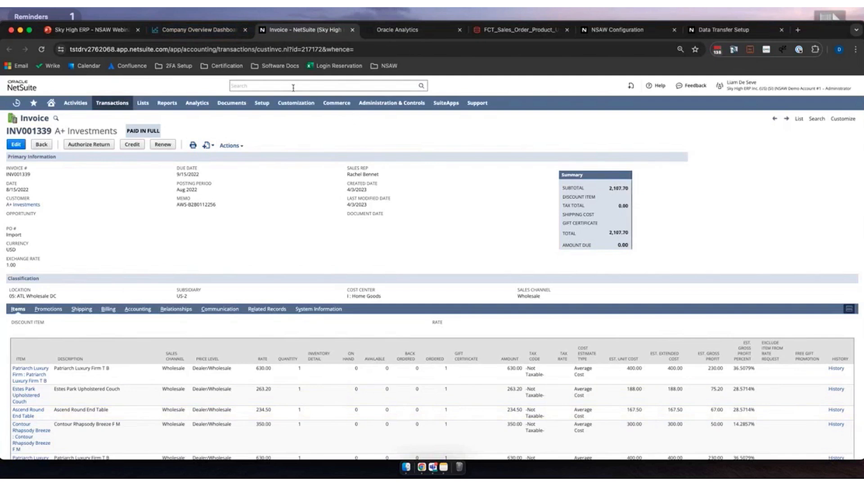
Return to the customer drill-down page and attach the note "lets review this later" to the first A+ Investments debit amount.
left_click(193, 30)
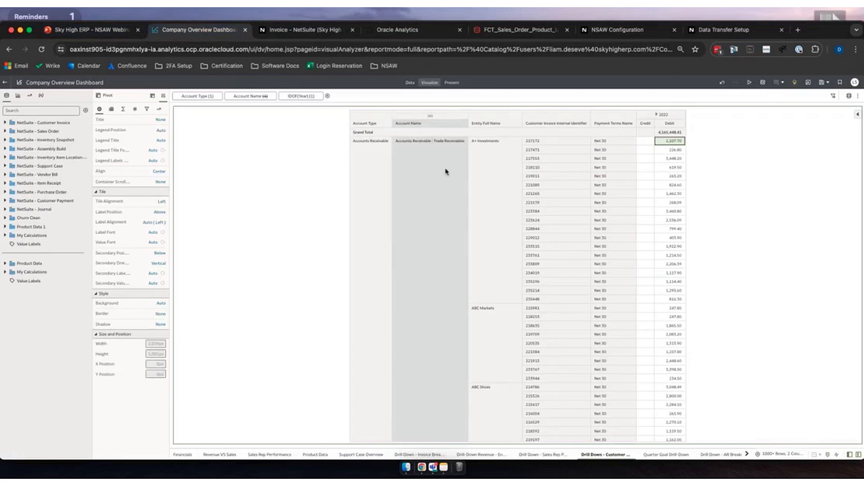
scroll(680, 190, "down", 4)
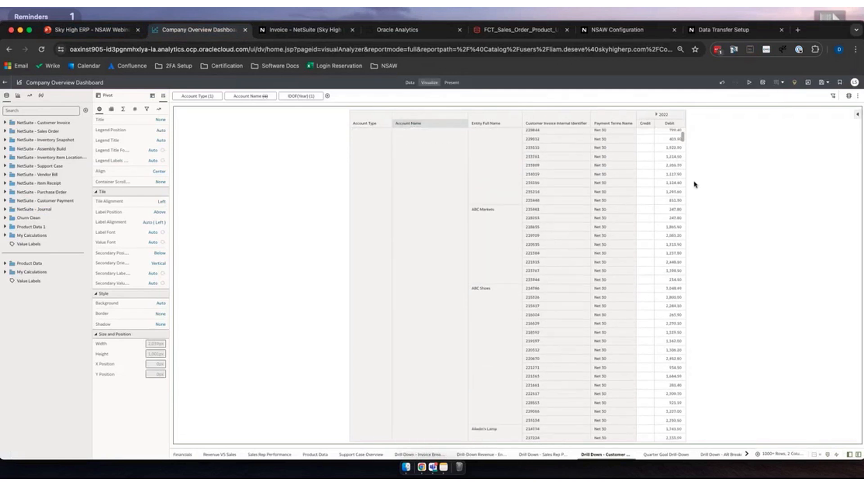
left_click(783, 83)
left_click(801, 103)
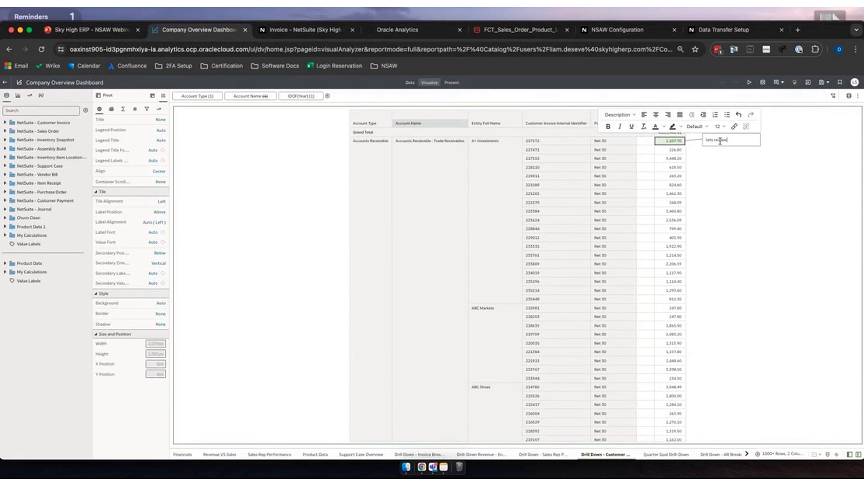
type("lets review this later")
left_click(769, 229)
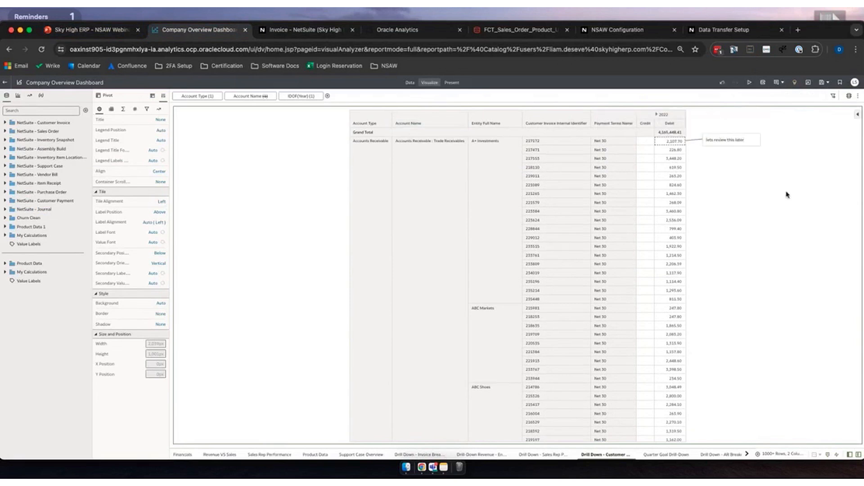
Reopen the notes options and undo the text of the note on the A+ Investments debit amount.
left_click(780, 83)
left_click(778, 85)
left_click(778, 85)
left_click(720, 182)
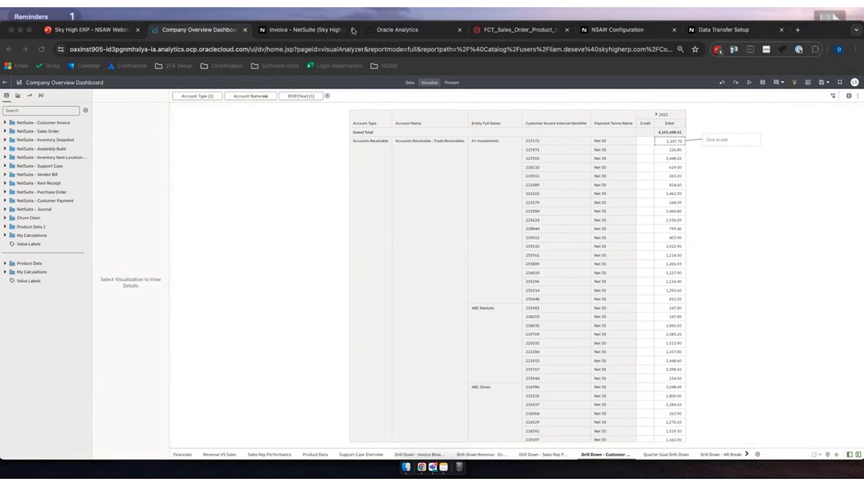
Switch to the FCT_Sales_Order_Product_Usage dataset and preview its Product Data 1 and NetSuite - Sales Order tables.
left_click(395, 30)
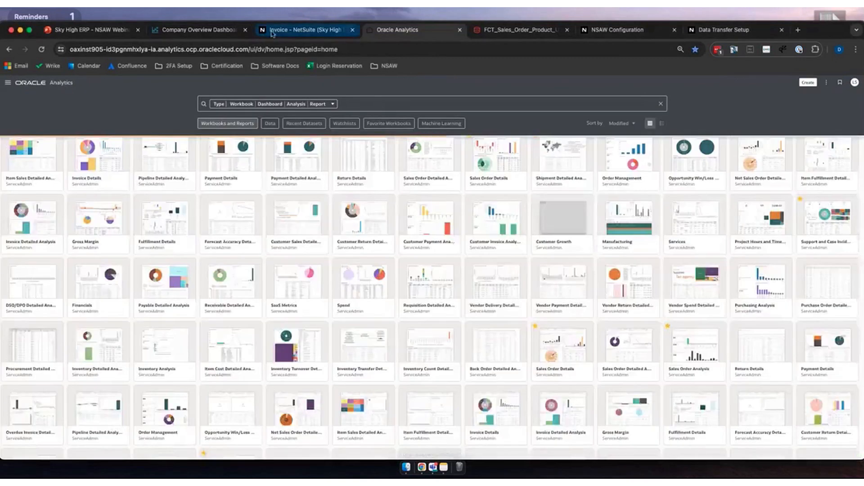
left_click(493, 30)
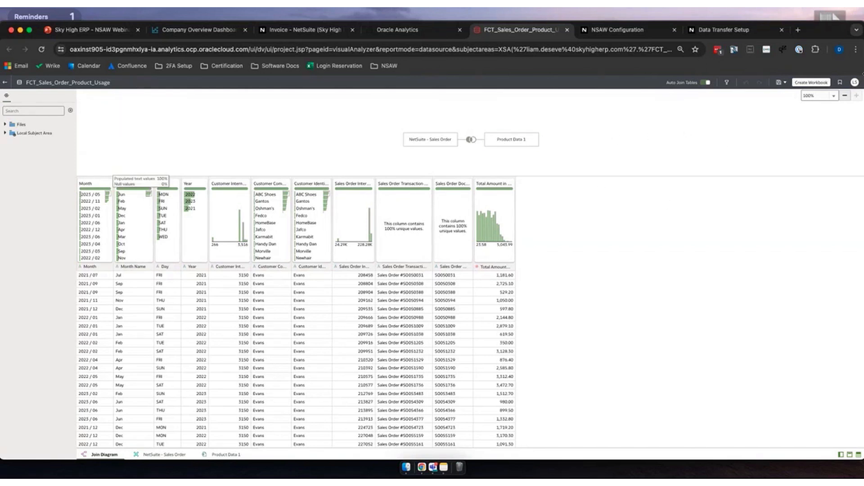
left_click(508, 140)
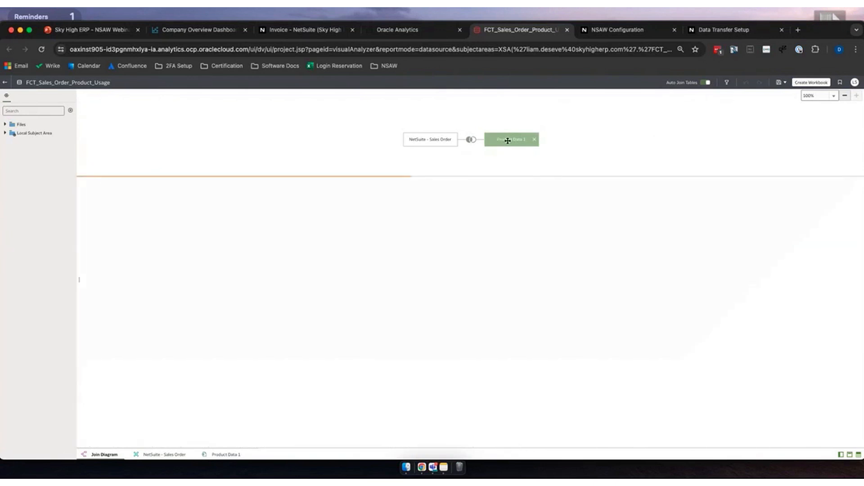
left_click(471, 140)
left_click(418, 140)
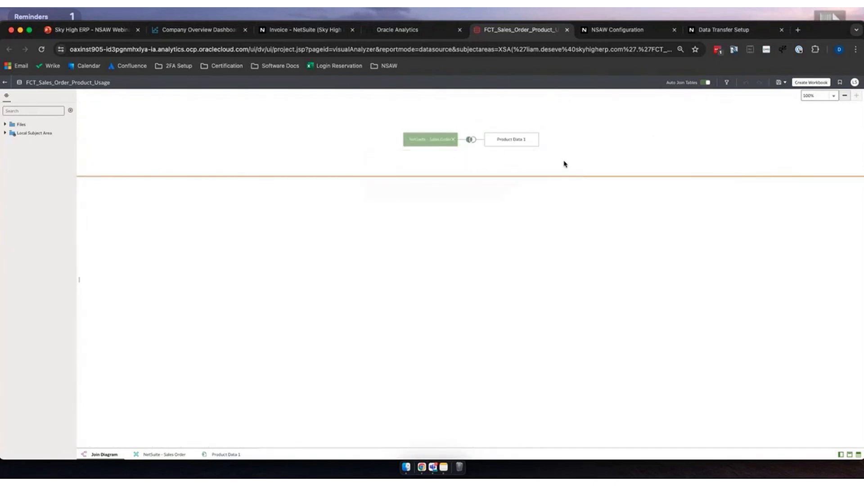
Preview the Product Data 1 table and examine its join conditions with NetSuite - Sales Order.
left_click(520, 140)
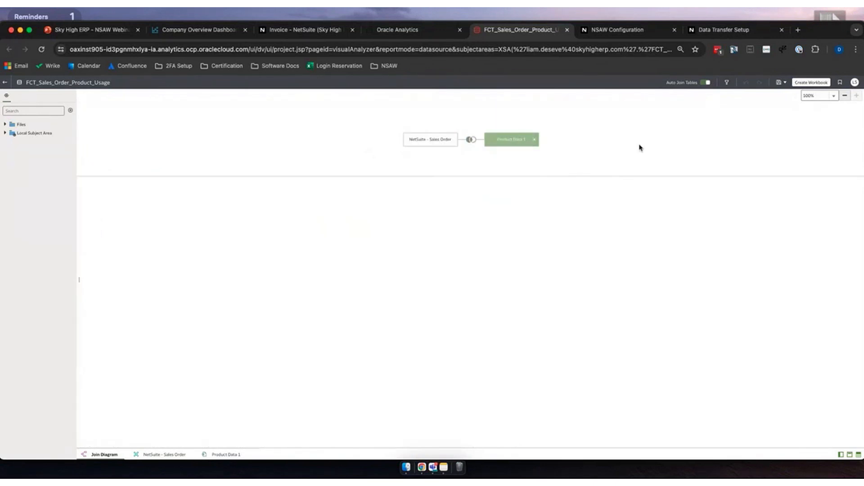
left_click(470, 139)
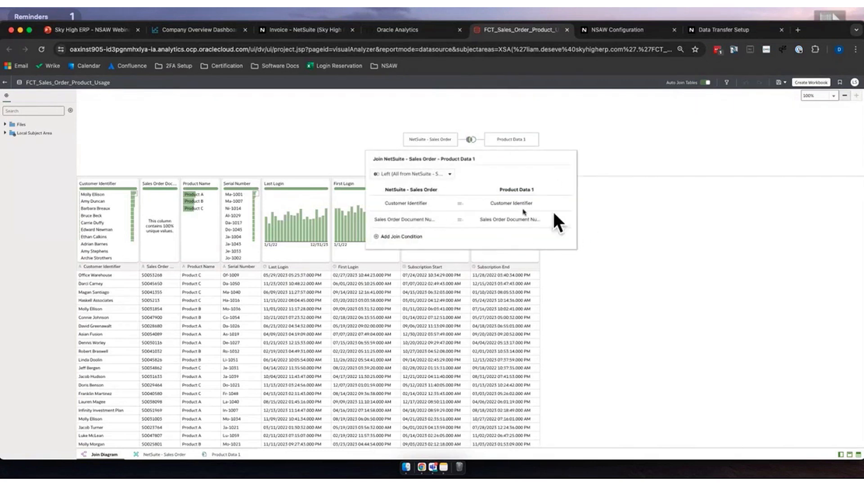
left_click(682, 133)
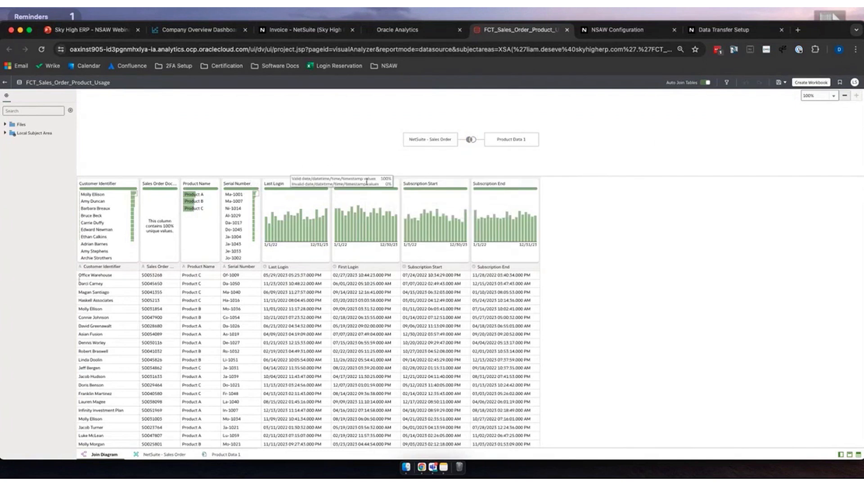
Return to the Company Overview Dashboard and open its Product Data page.
left_click(406, 30)
left_click(307, 29)
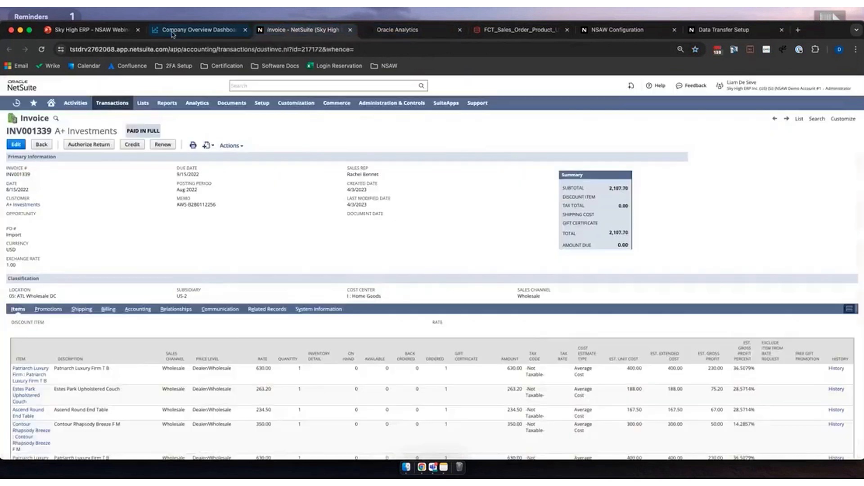
left_click(172, 32)
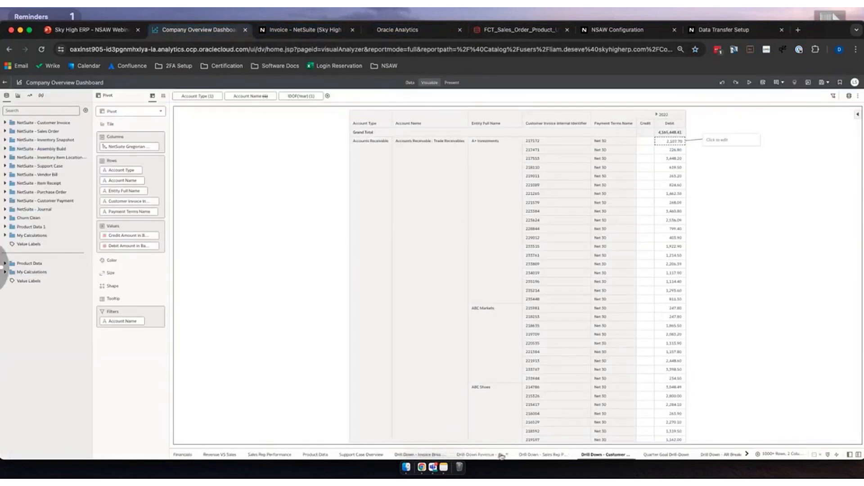
left_click(315, 455)
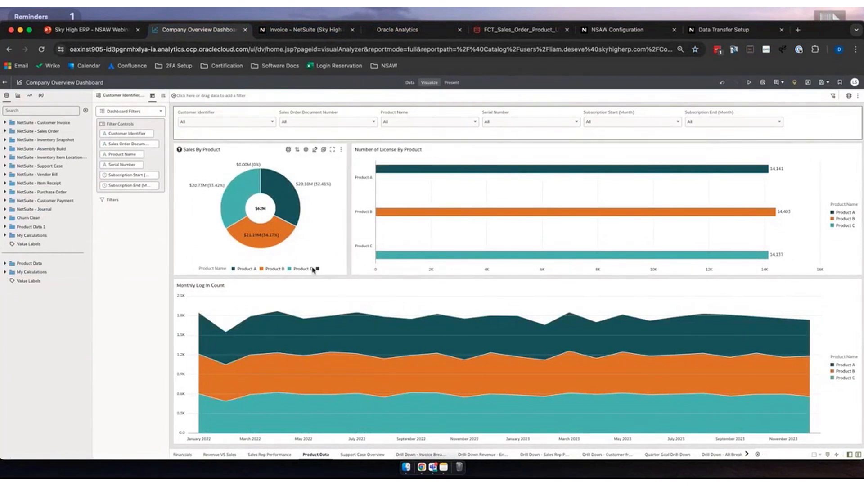
Change the Monthly Log In Count chart to a line chart and highlight Product B through the Sales By Product chart.
left_click(251, 302)
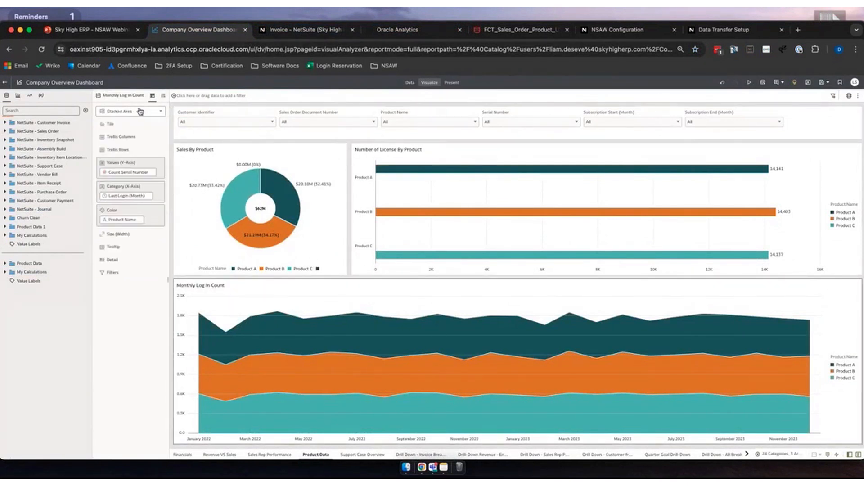
left_click(141, 111)
left_click(108, 159)
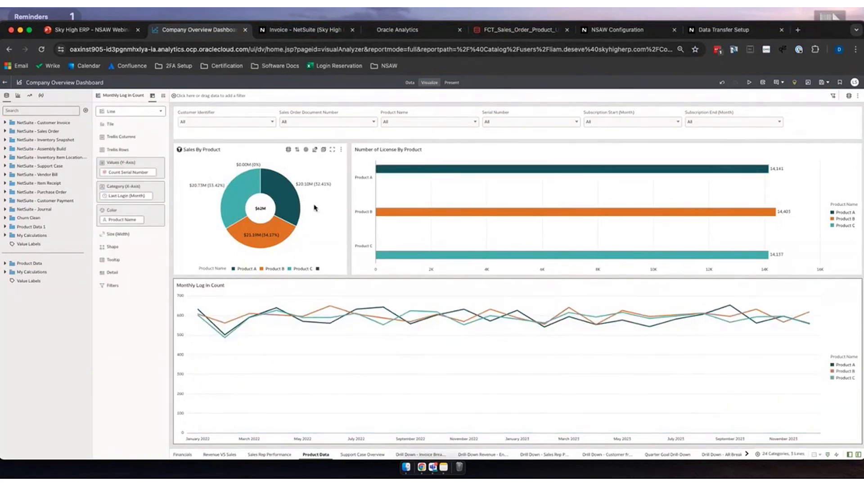
left_click(278, 243)
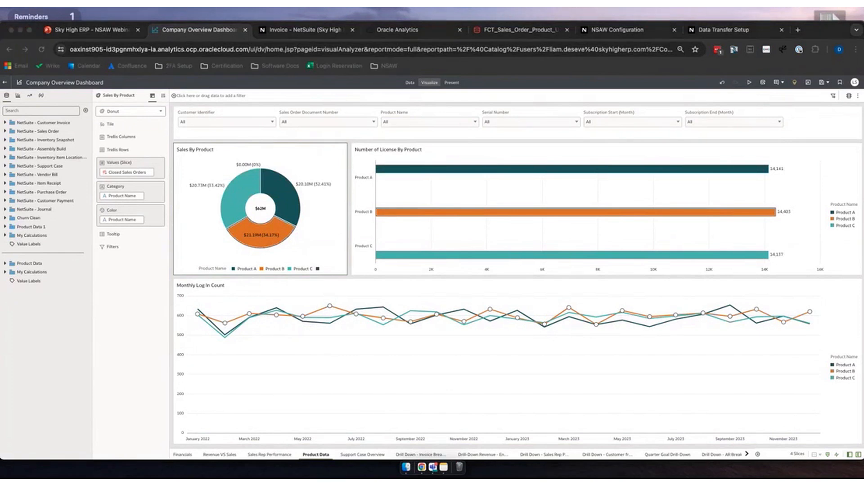
Add a new canvas to the dashboard and expand the NetSuite - Customer Invoice data source.
left_click(748, 455)
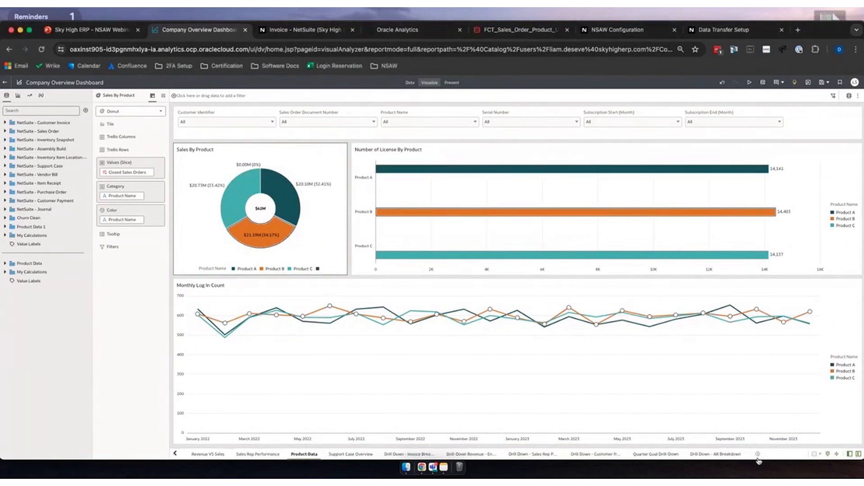
left_click(758, 456)
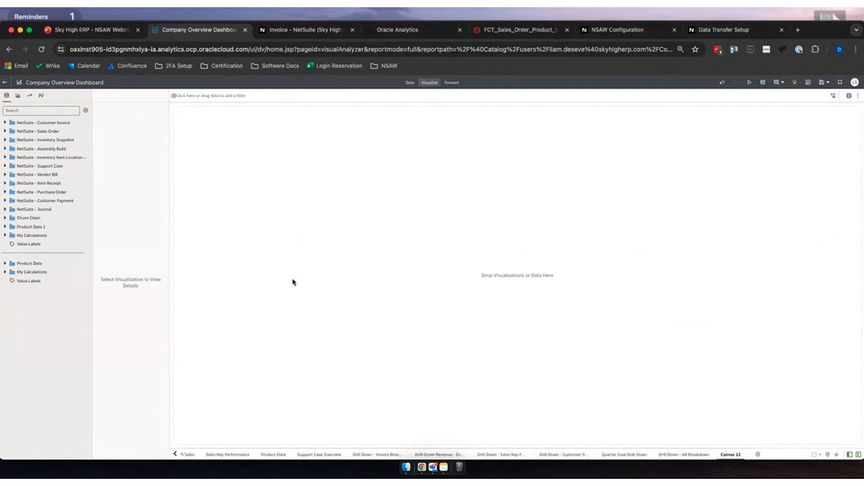
left_click(5, 123)
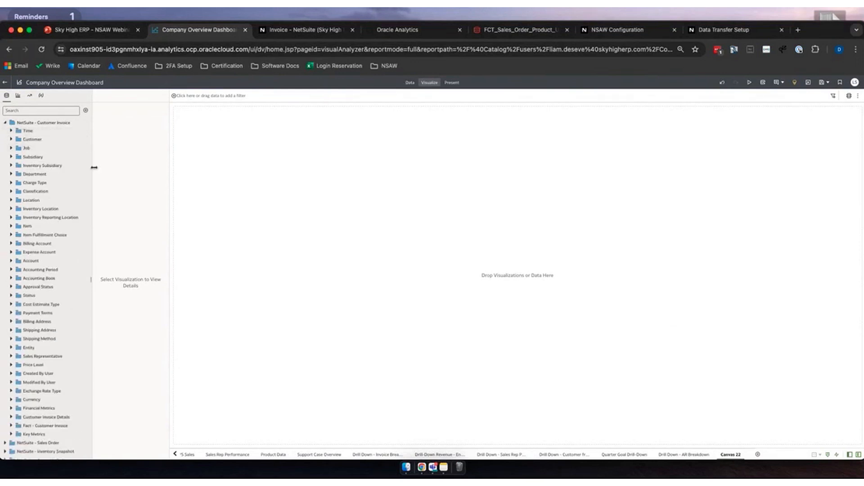
Collapse the NetSuite - Customer Invoice source, widen the data pane, and view the datasets available to add to the workbook.
scroll(44, 320, "down", 1)
scroll(32, 185, "up", 2)
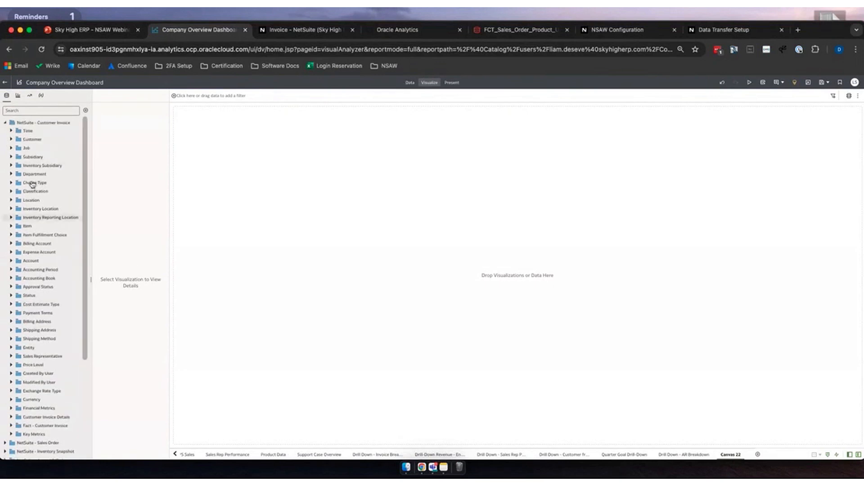
left_click(5, 123)
left_click_drag(91, 193, 127, 186)
left_click(121, 110)
left_click(155, 124)
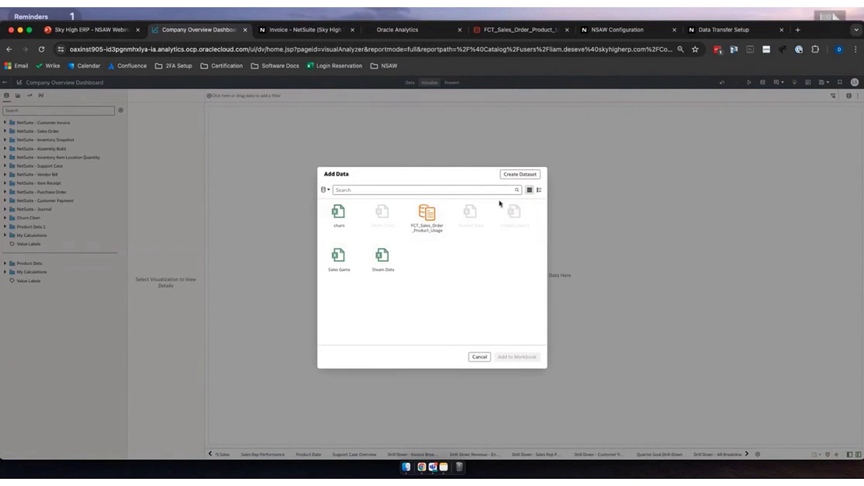
left_click(479, 357)
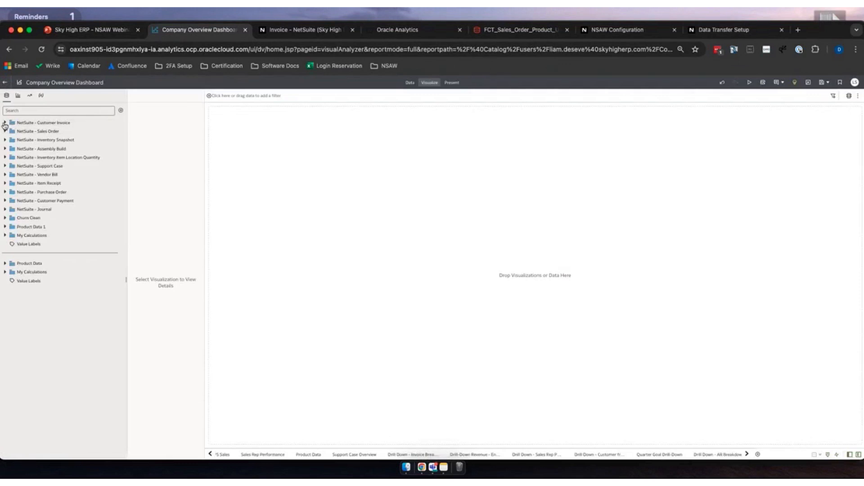
Expand NetSuite - Customer Invoice down to the Transaction measures under Fact - Customer Invoice, and widen the data pane to fit their names.
left_click(5, 123)
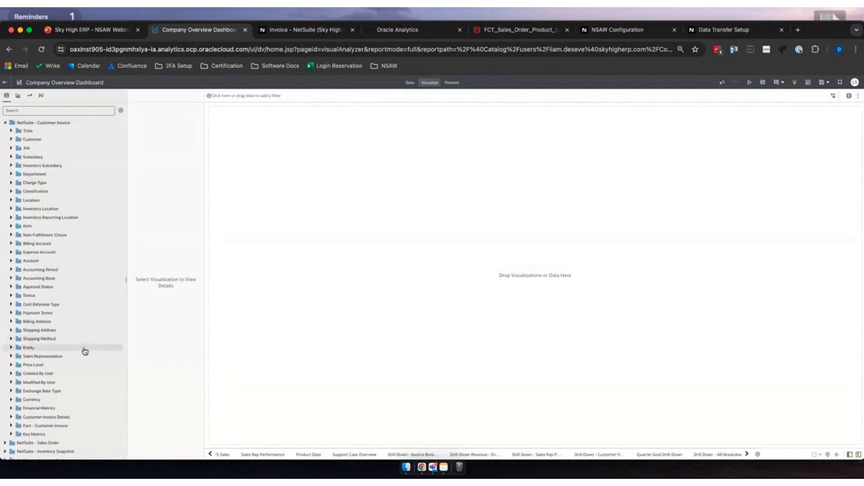
scroll(81, 351, "down", 2)
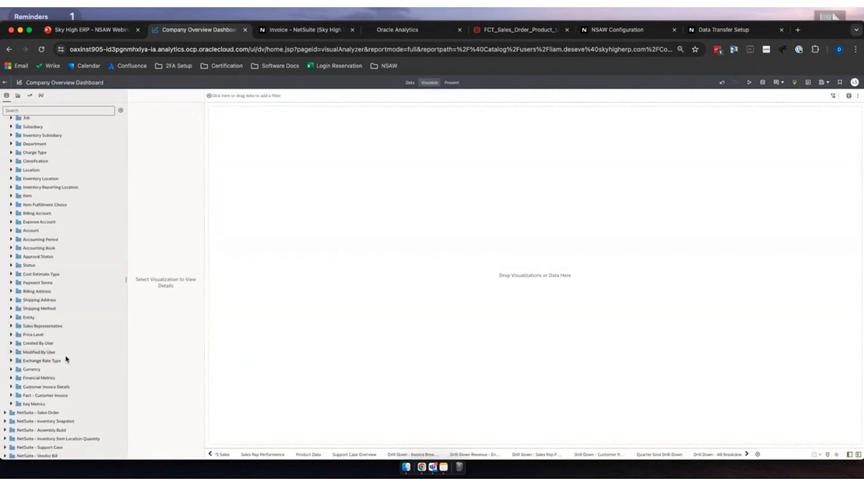
scroll(62, 356, "up", 2)
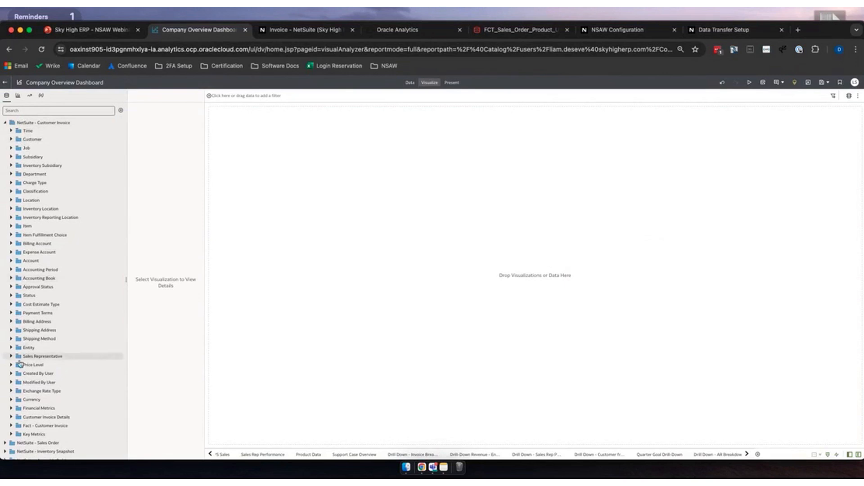
left_click(11, 426)
scroll(86, 398, "down", 2)
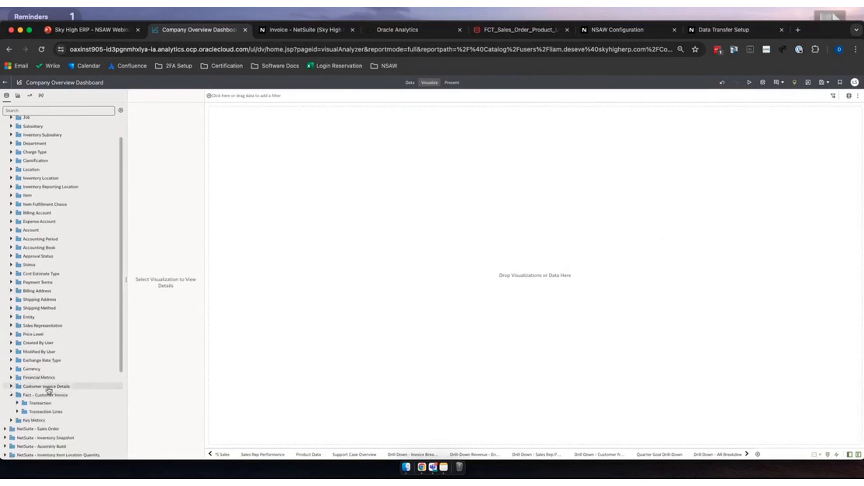
left_click(18, 404)
scroll(107, 385, "down", 3)
scroll(107, 385, "down", 5)
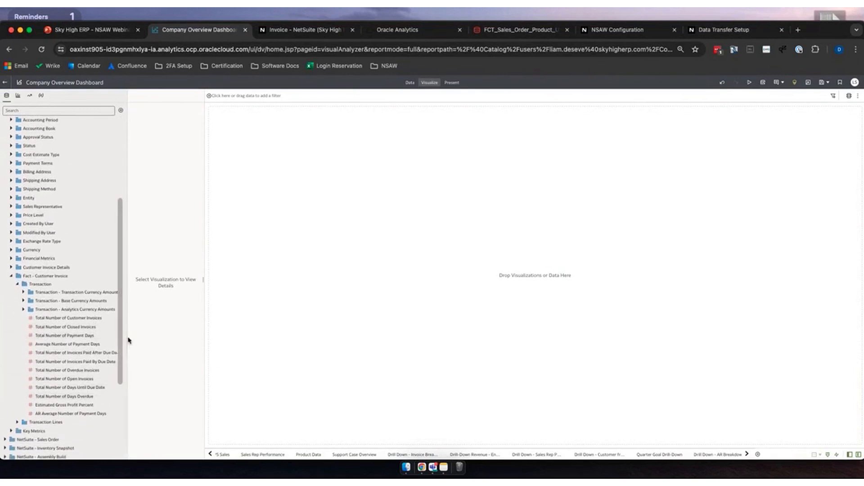
left_click_drag(127, 339, 160, 339)
scroll(113, 376, "down", 1)
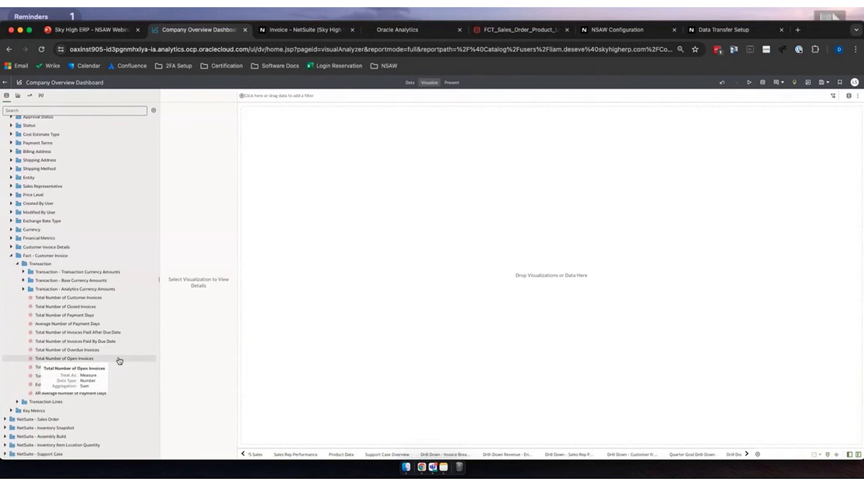
Add Total Number of Open Invoices and Total Number of Closed Invoices to the blank canvas as one visualization.
scroll(119, 361, "down", 3)
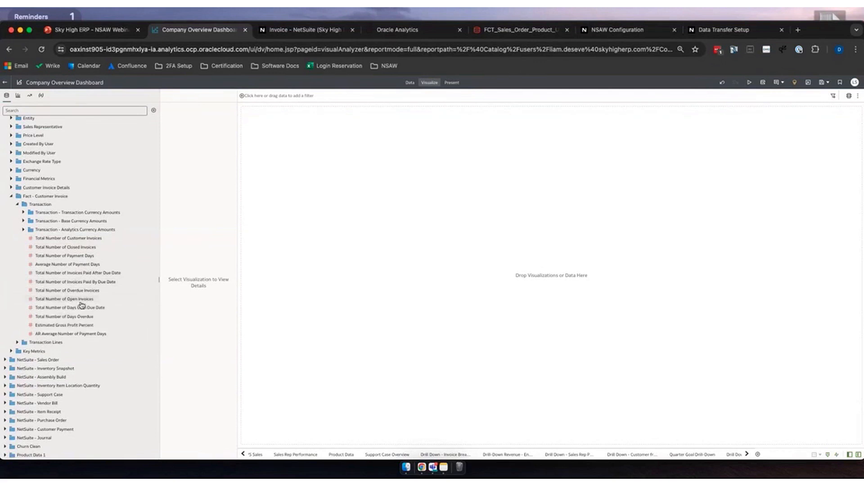
mouse_move(69, 302)
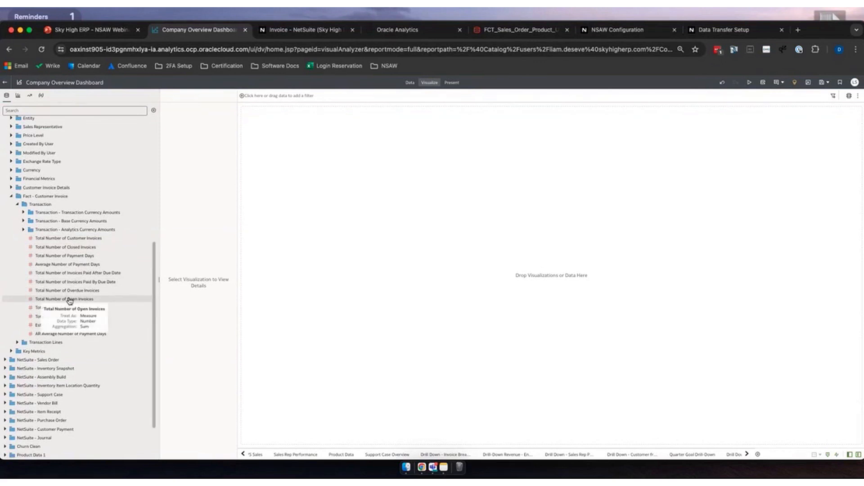
left_click_drag(70, 300, 507, 303)
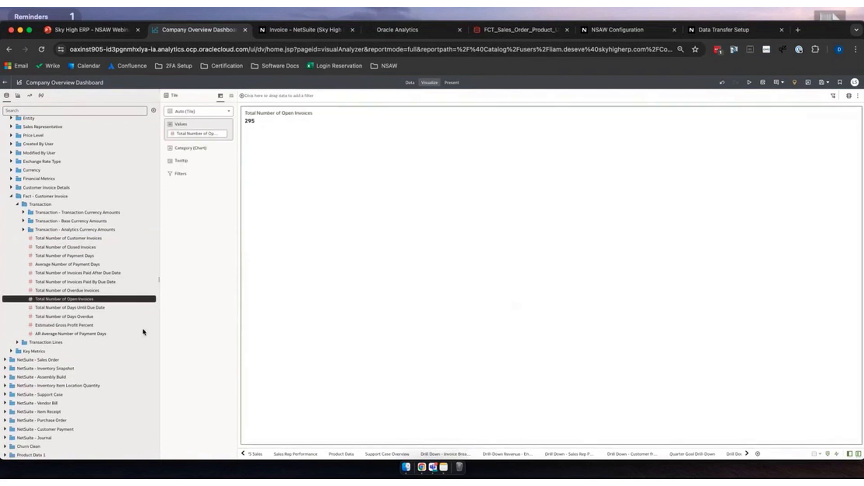
left_click_drag(69, 246, 486, 289)
Change the invoice tile to a bar chart with Month from the Gregorian Calendar as its X-axis category.
scroll(93, 166, "up", 5)
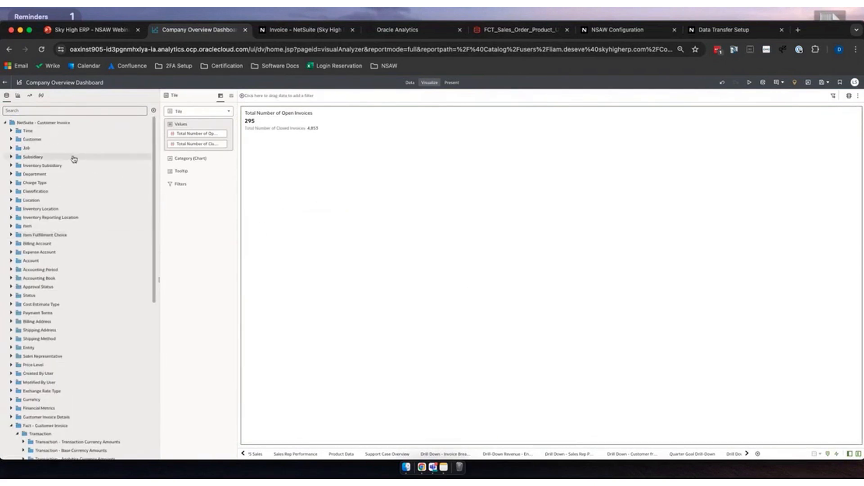
left_click(11, 131)
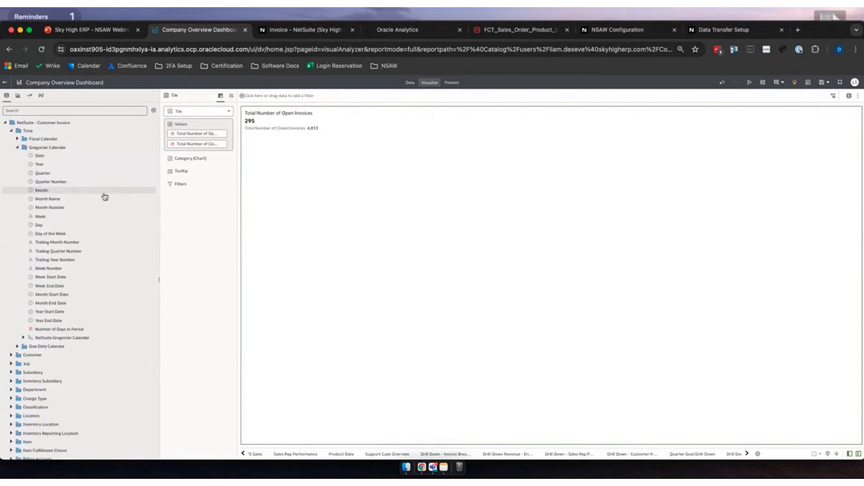
left_click_drag(52, 191, 510, 292)
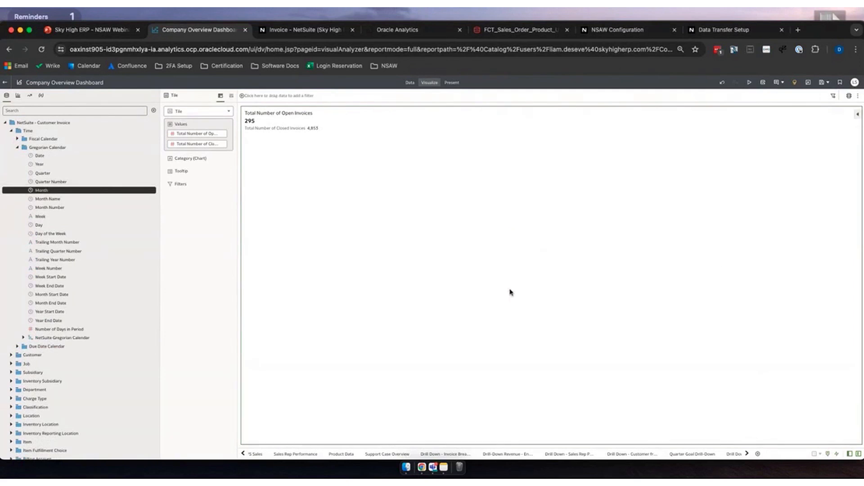
left_click(202, 112)
left_click(186, 127)
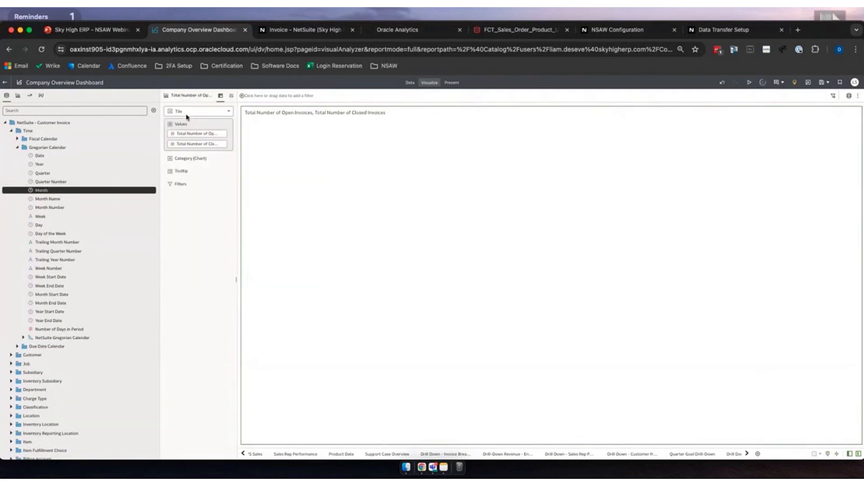
left_click(188, 113)
left_click(190, 113)
left_click(189, 113)
left_click(190, 113)
left_click_drag(43, 190, 222, 198)
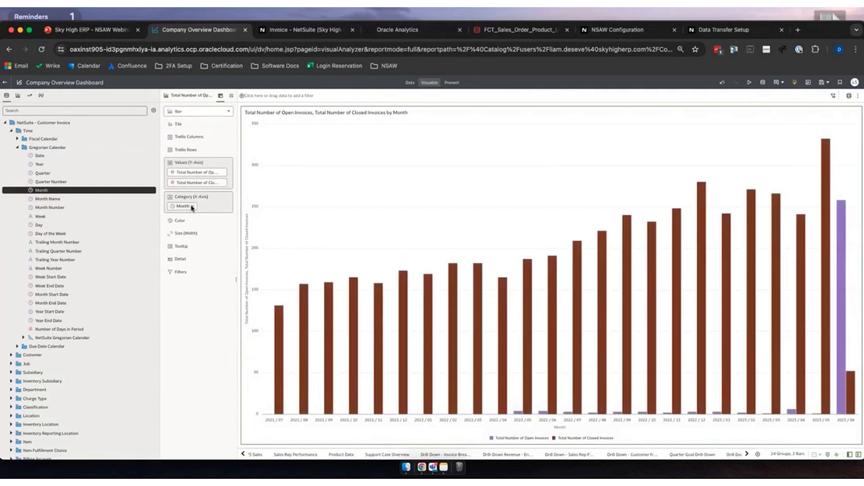
Replace Month with the Gregorian Calendar's Year as the bar chart's X-axis category.
left_click_drag(40, 164, 184, 205)
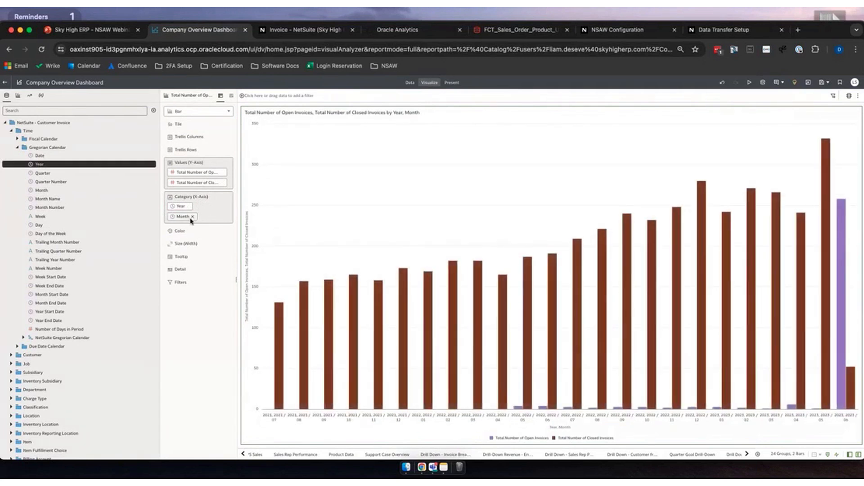
left_click(193, 218)
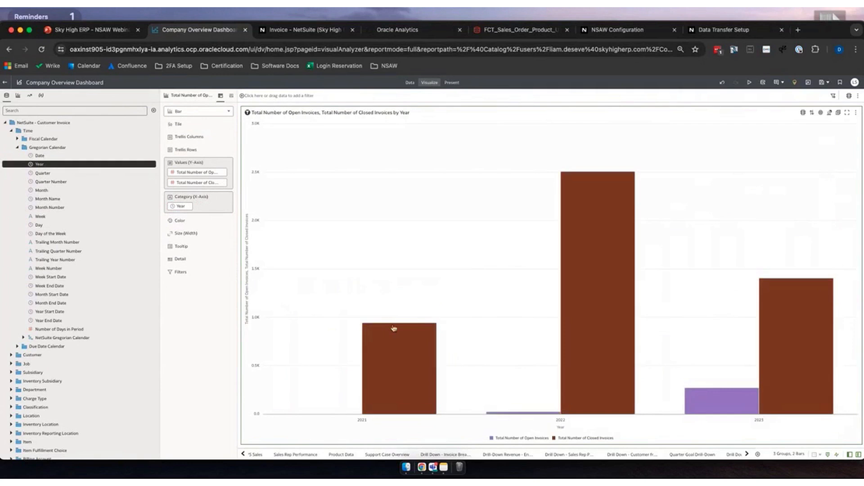
Change the Total Number of Open Invoices series color to light green in the chart's color assignments.
right_click(609, 307)
mouse_move(652, 413)
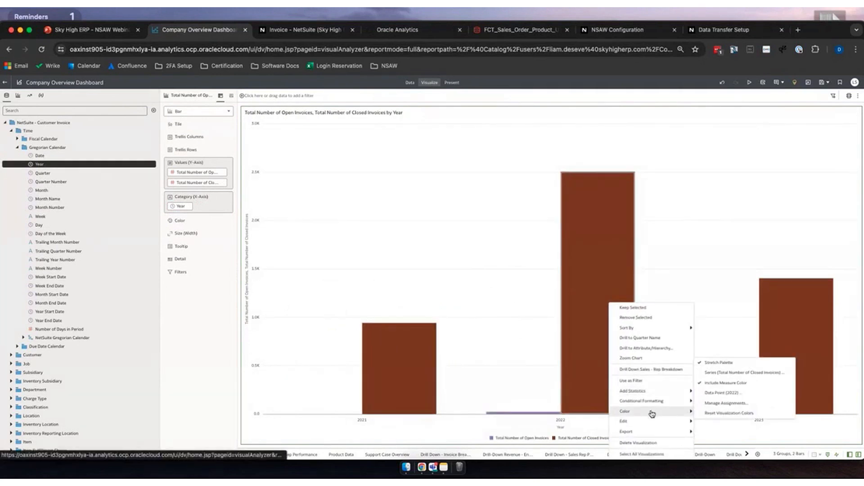
right_click(594, 258)
scroll(599, 371, "up", 5)
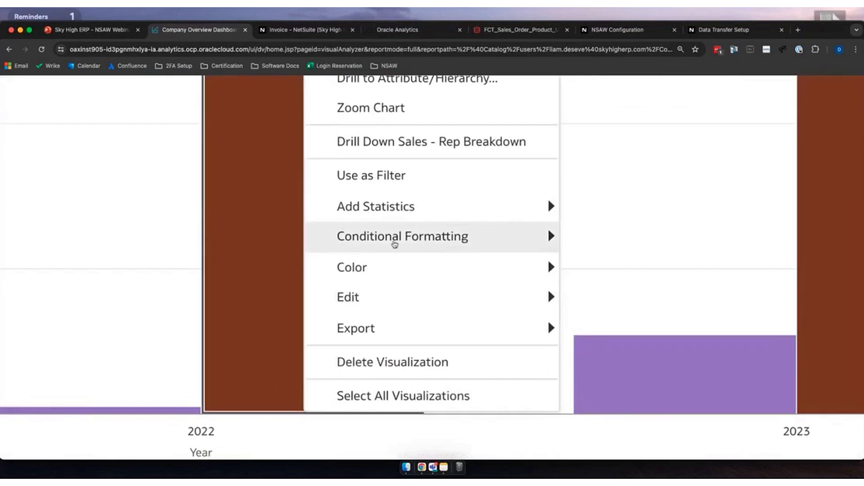
scroll(693, 205, "down", 5)
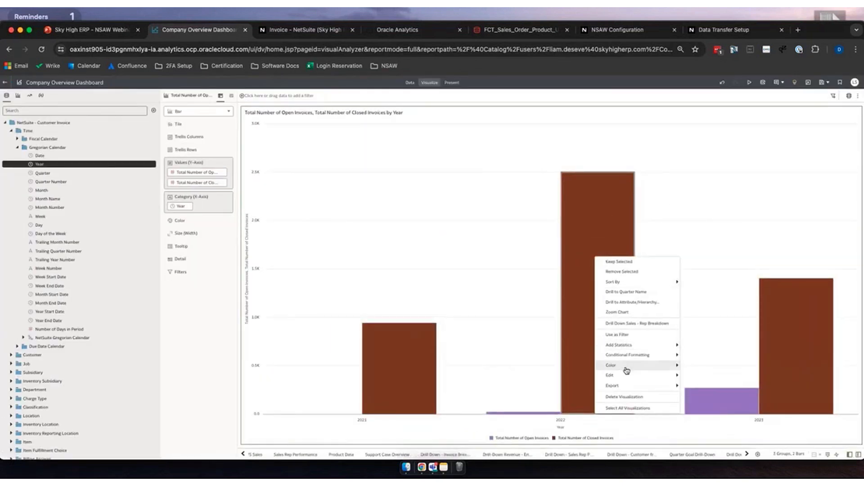
mouse_move(626, 370)
left_click(699, 401)
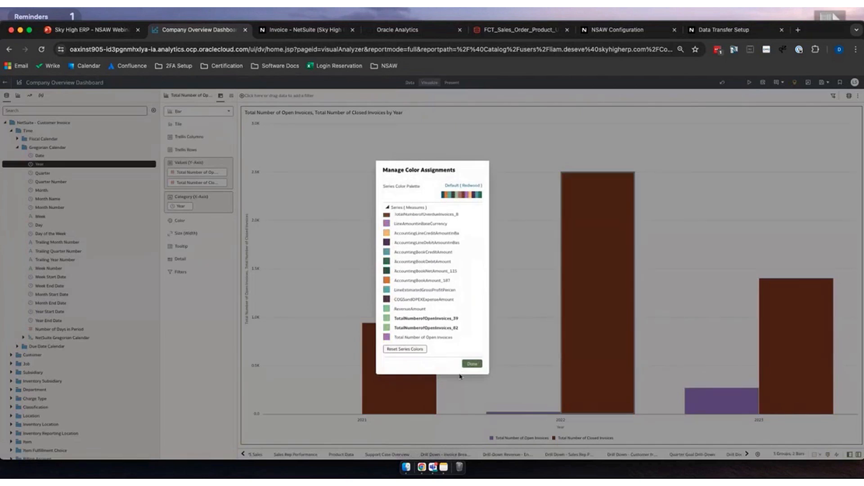
left_click(386, 338)
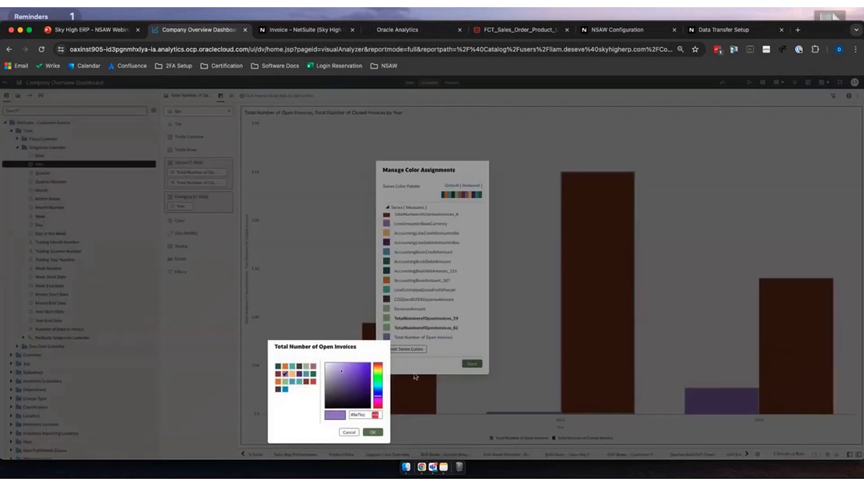
left_click(307, 367)
left_click(372, 433)
left_click(472, 364)
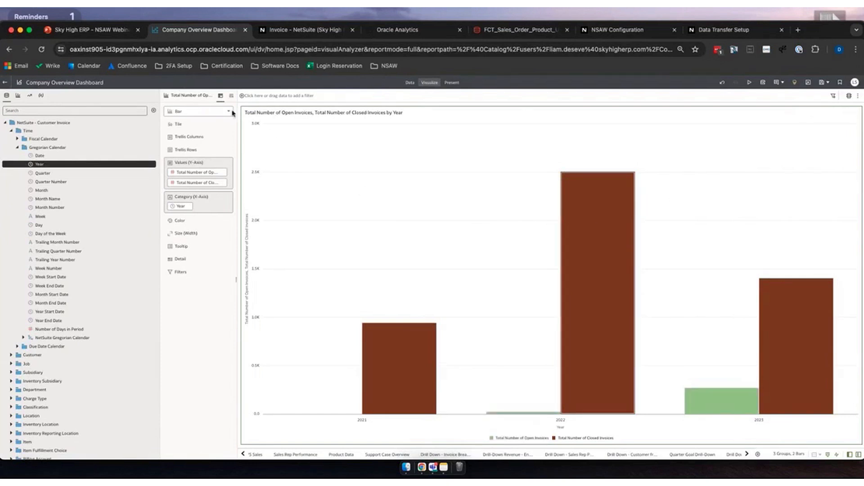
Show data labels in the Top position for both invoice measures and set their font size to 20.
left_click(233, 96)
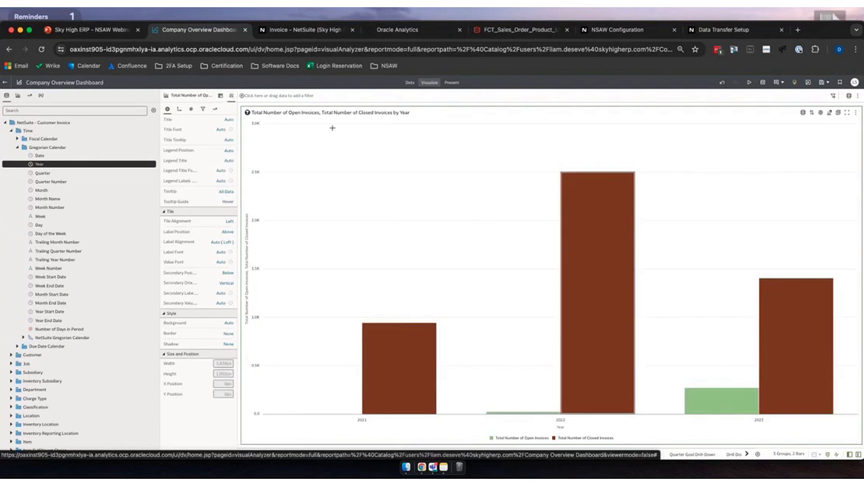
left_click(190, 111)
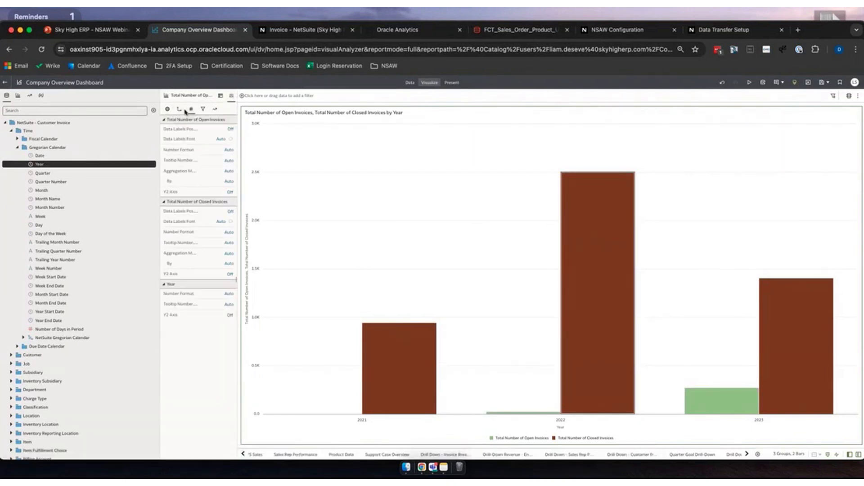
left_click(231, 132)
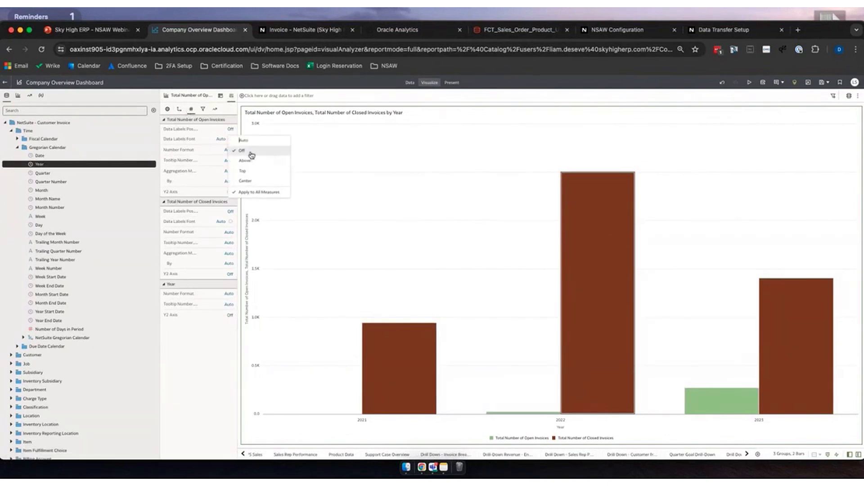
left_click(248, 171)
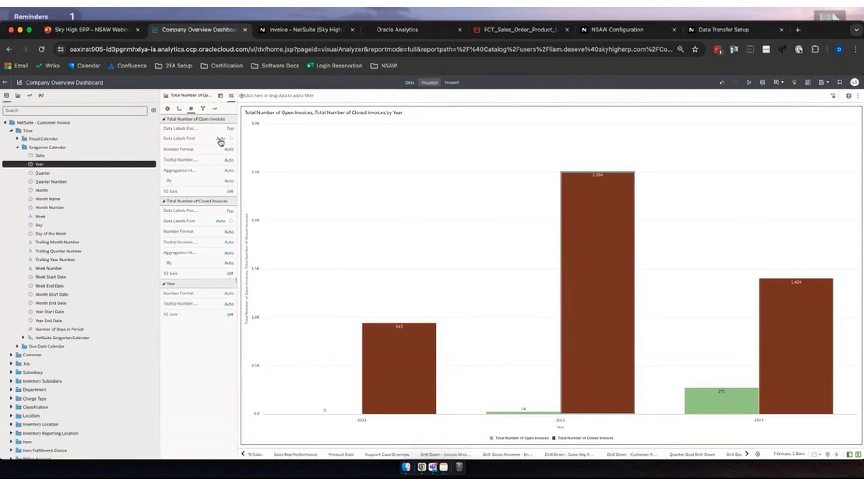
left_click(291, 150)
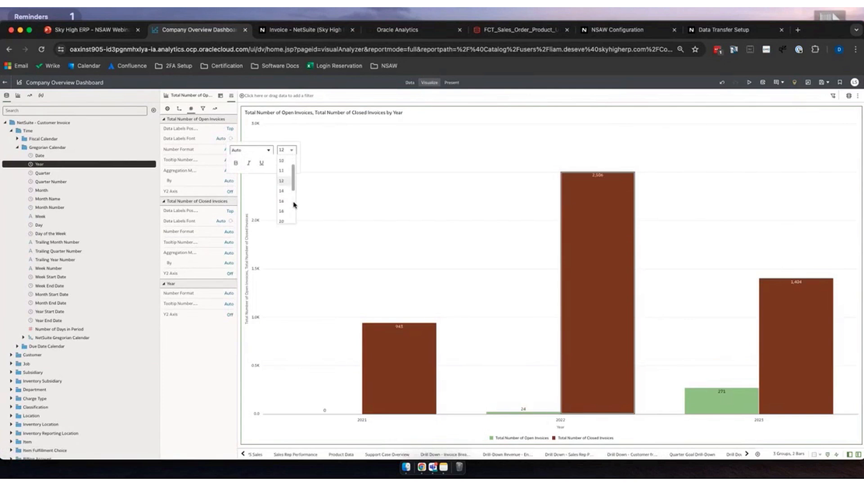
left_click(288, 208)
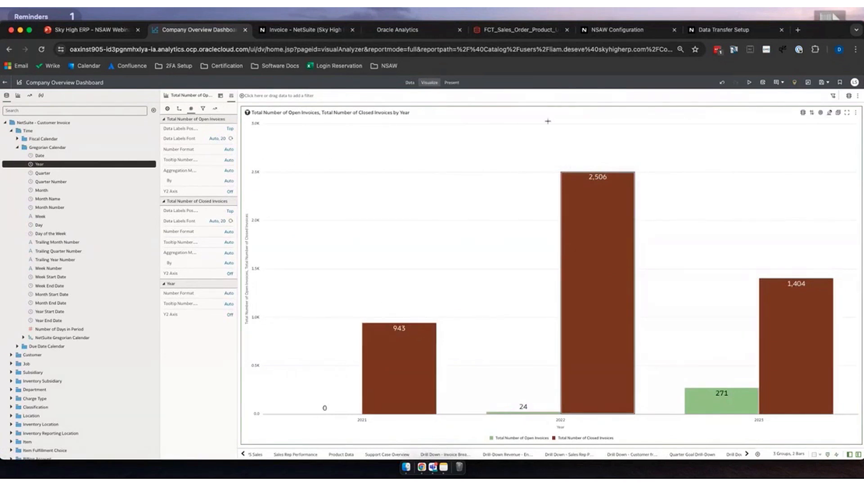
scroll(519, 433, "up", 3)
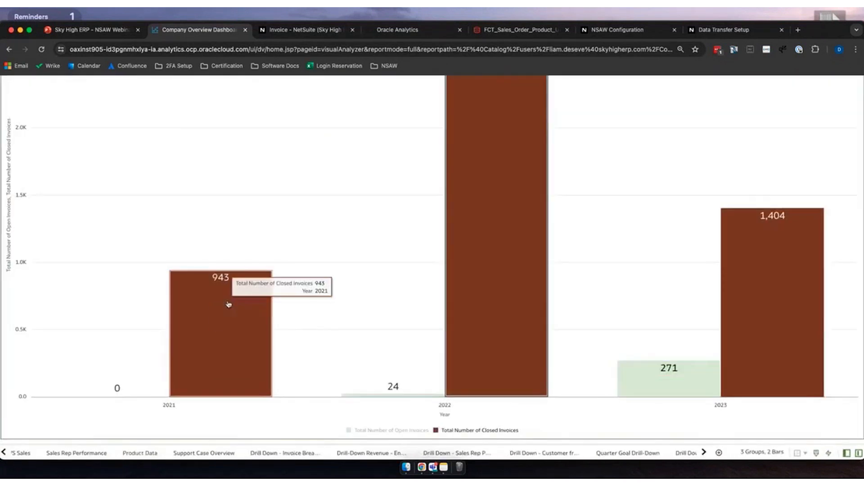